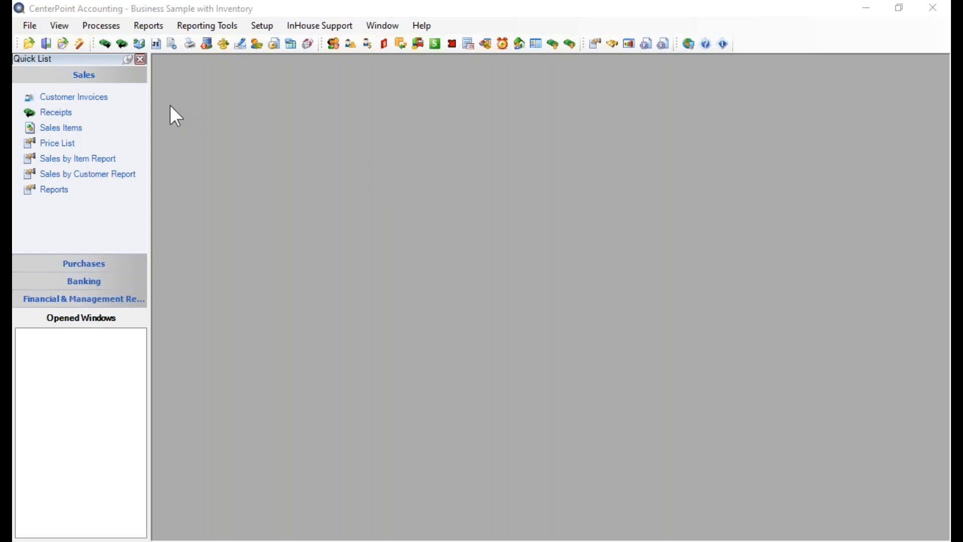
Review the installed modules in the Module Configuration Manager, including Inventory and Inventory Locations, and accept the selection
left_click(26, 25)
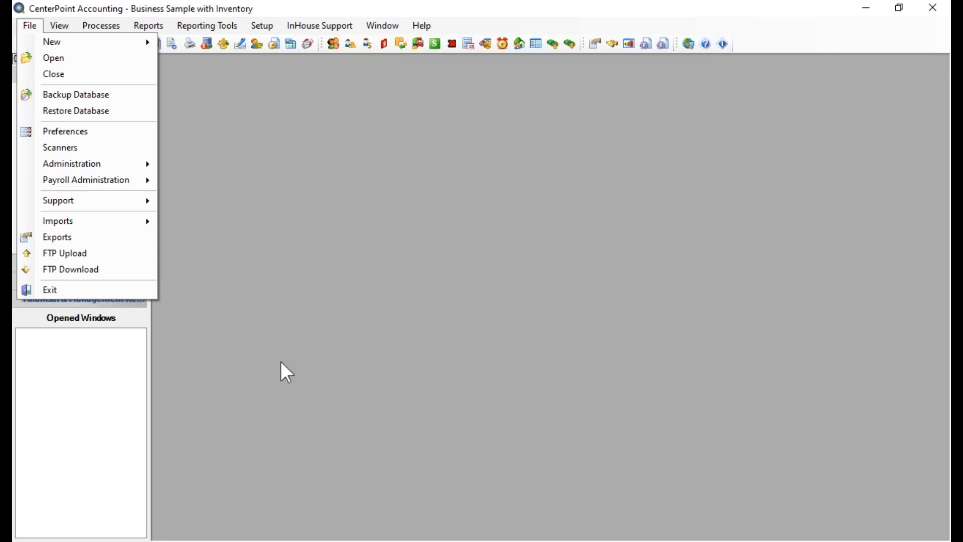
mouse_move(124, 164)
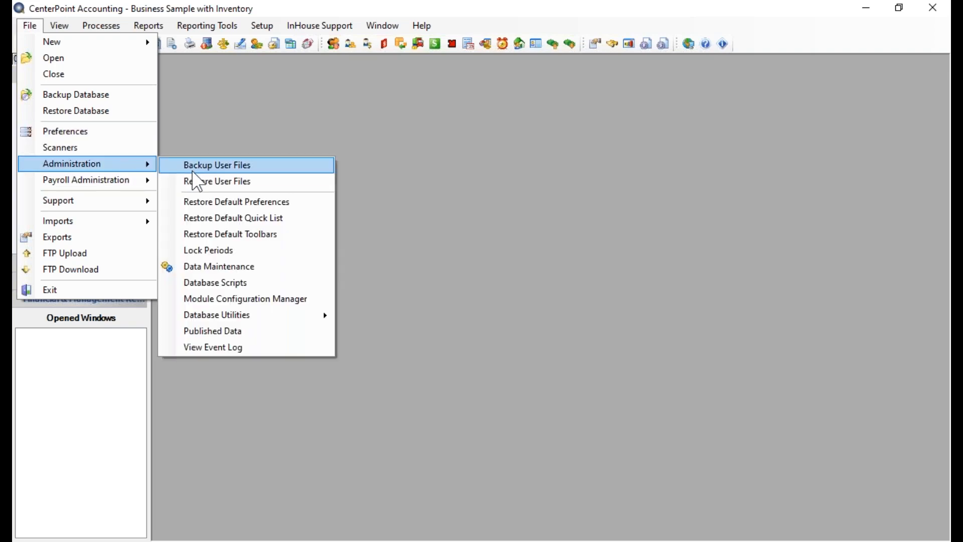
left_click(221, 300)
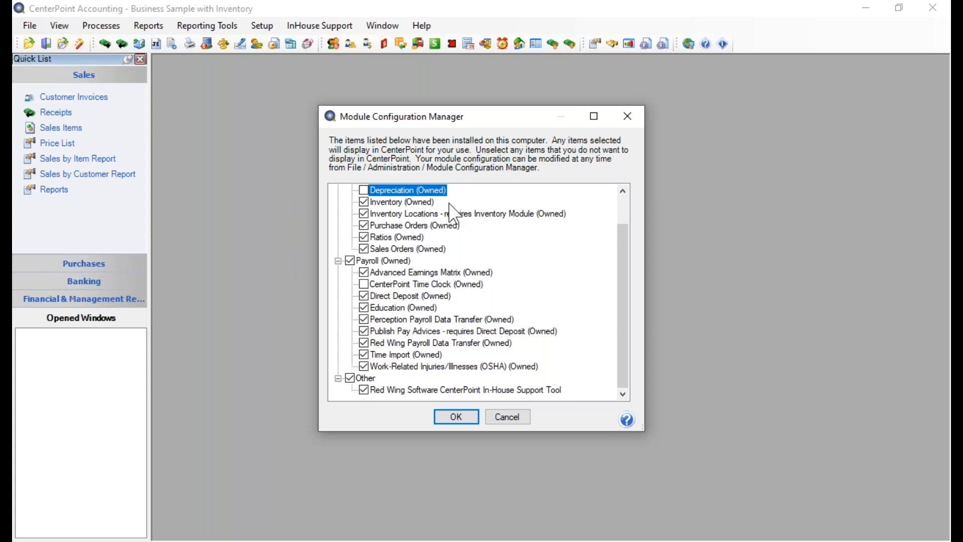
left_click(438, 416)
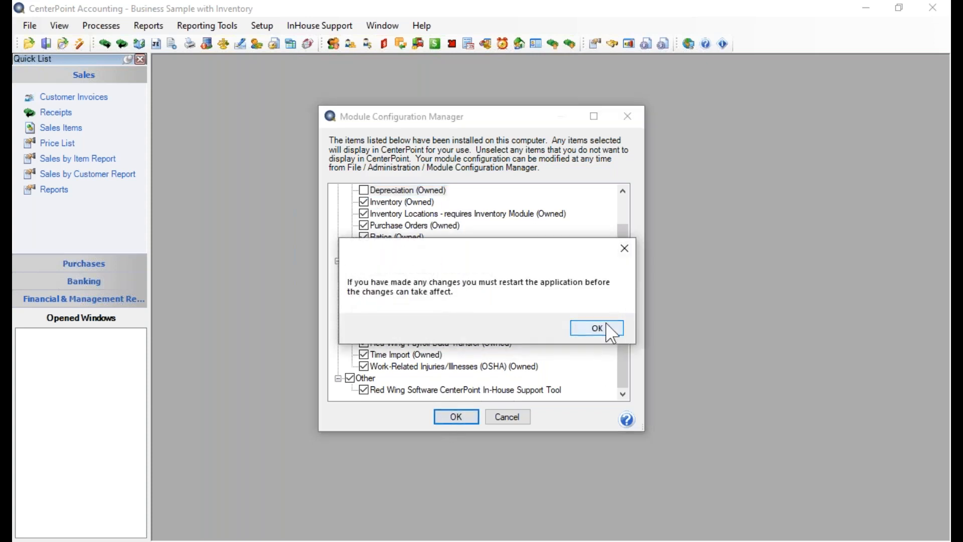
left_click(597, 328)
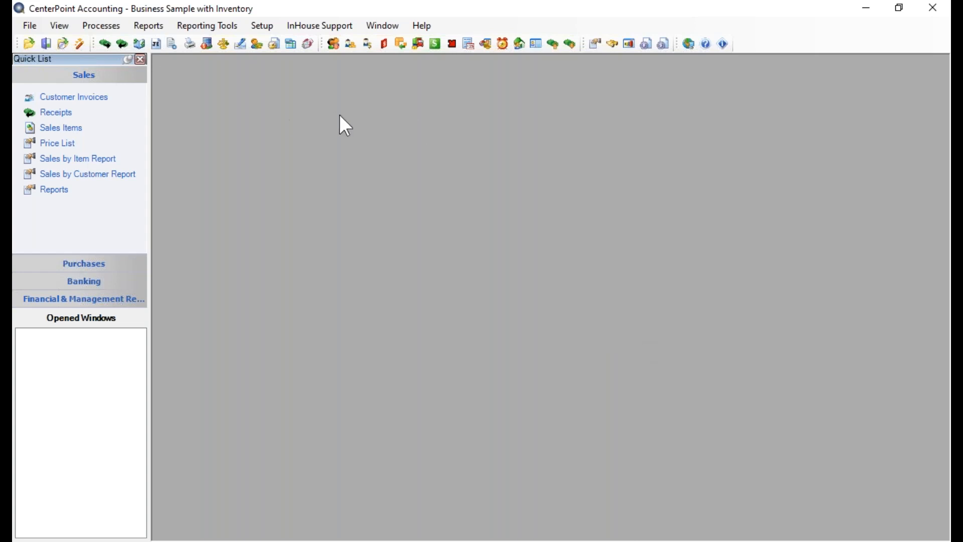
Examine the database-level Cost and Price Decimal Settings in the general preferences, including the available decimal options for Price
left_click(28, 27)
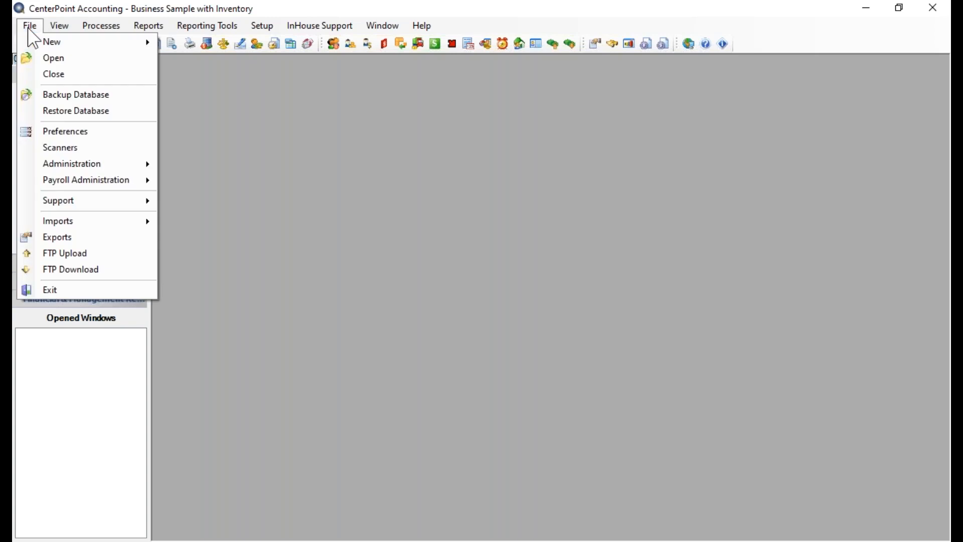
left_click(87, 134)
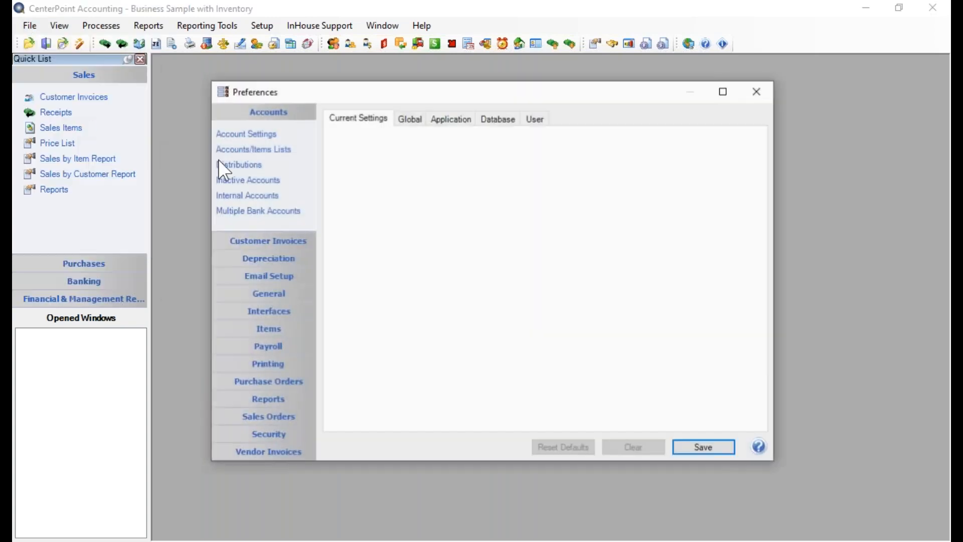
left_click(267, 301)
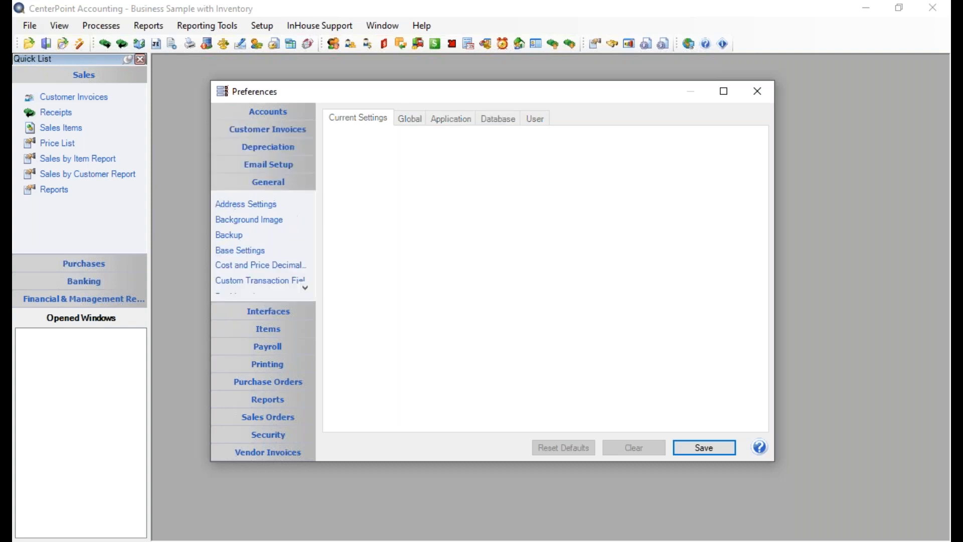
left_click(267, 270)
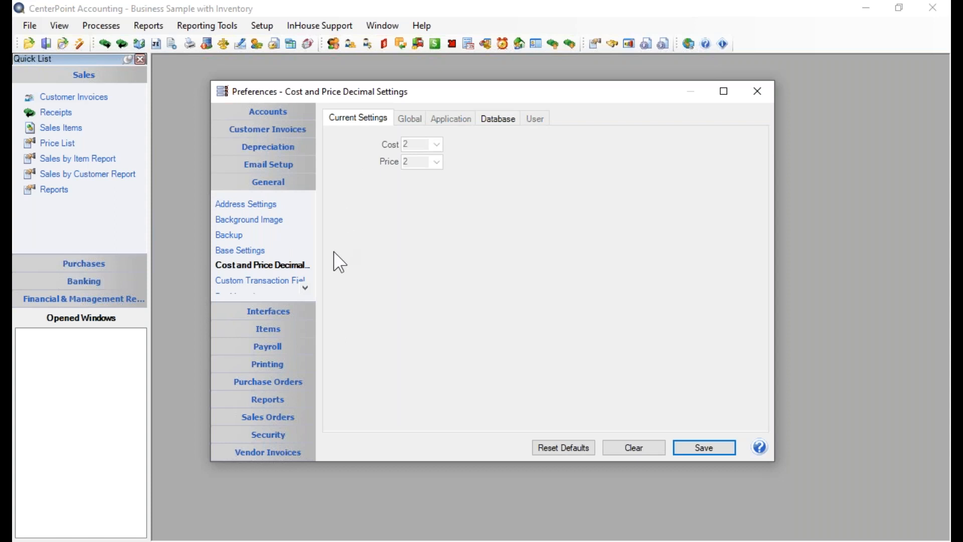
left_click(498, 121)
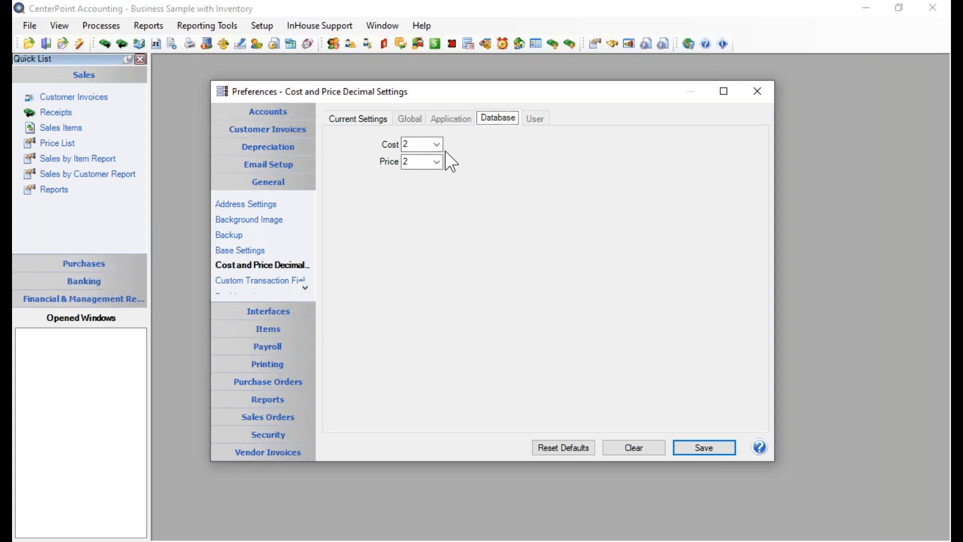
left_click(436, 162)
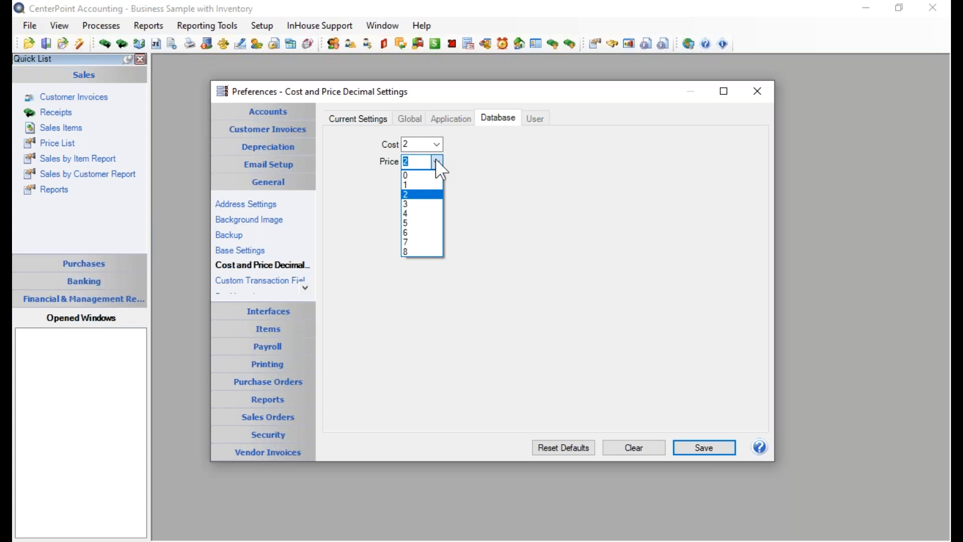
left_click(436, 160)
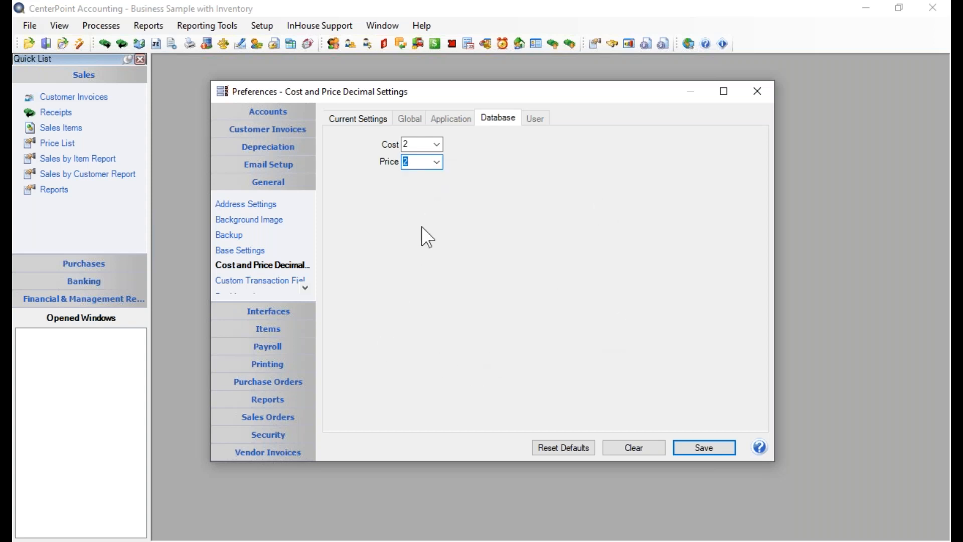
Set the number of item pricing levels to 4 in the database-level Price Levels preferences
left_click(261, 338)
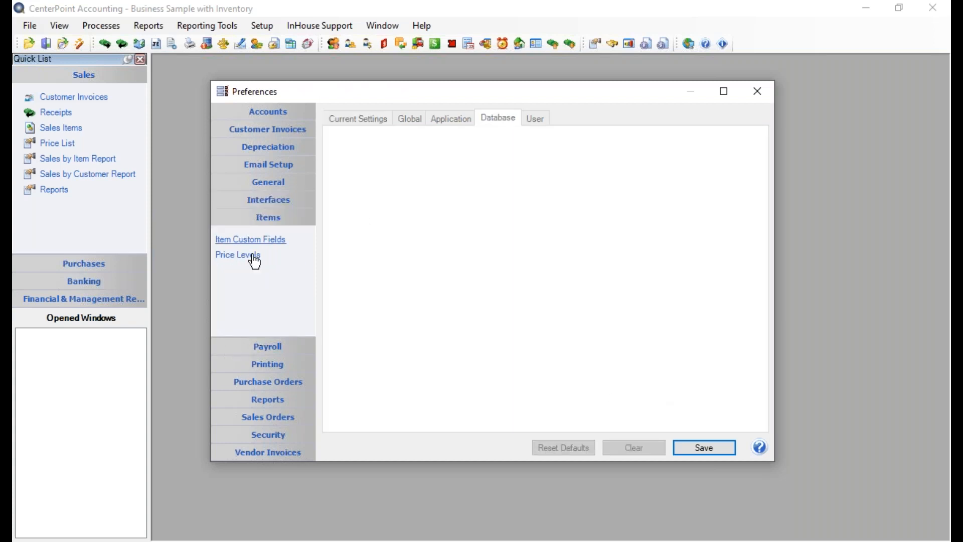
left_click(237, 254)
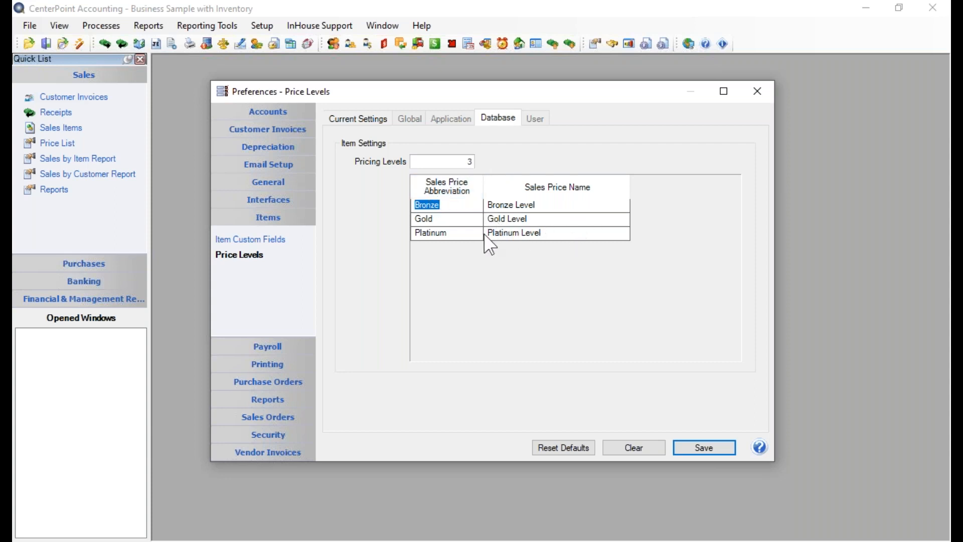
left_click(469, 206)
left_click(462, 161)
type("4")
key("Tab")
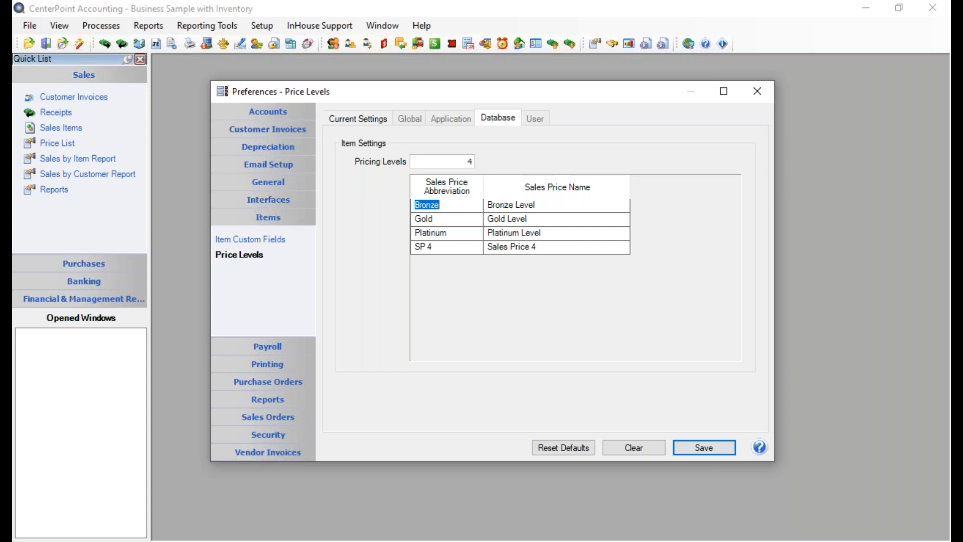
Set the number of item pricing levels to 3 and save the preferences
left_click(424, 249)
left_click_drag(443, 249, 337, 249)
left_click(441, 161)
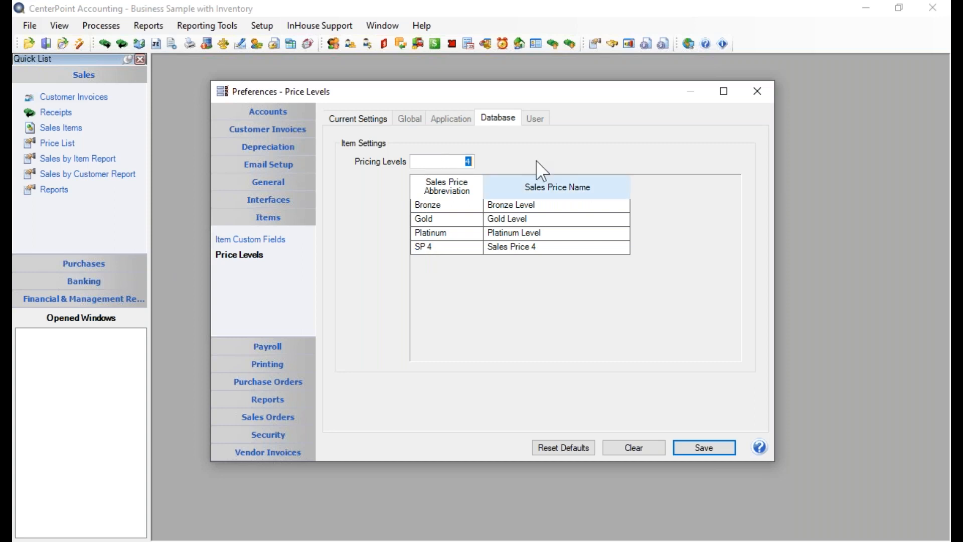
type("3")
key("Tab")
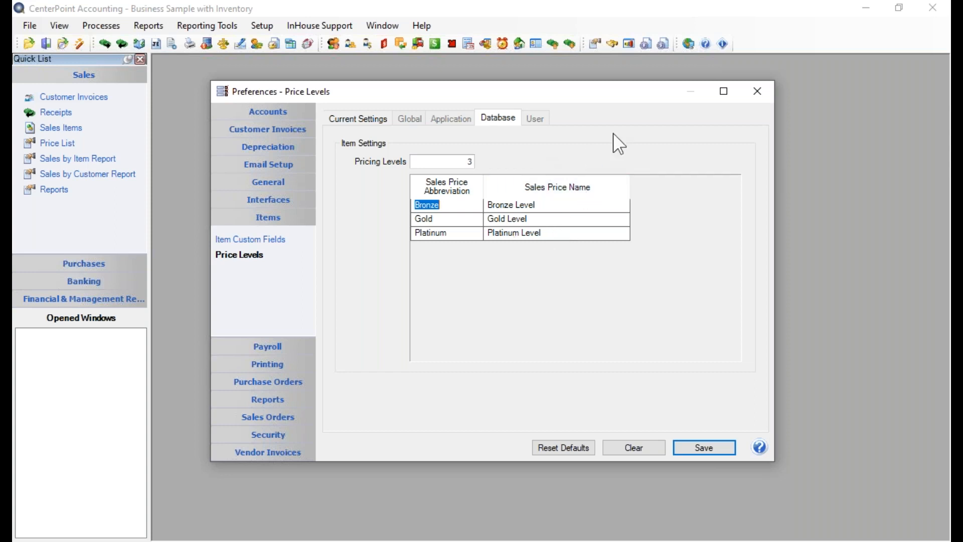
left_click(704, 450)
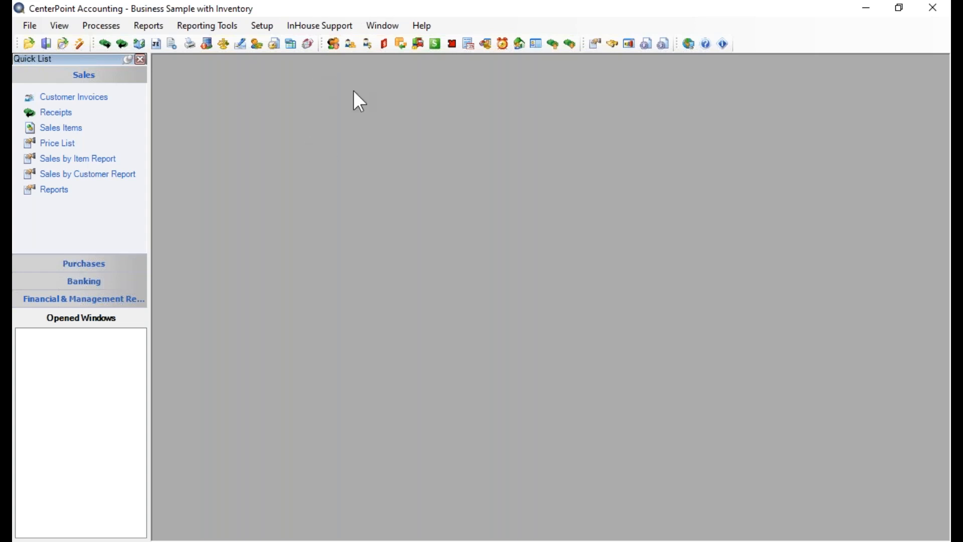
Open the Economy Bike Package inventory item for editing and show its pricing details
left_click(270, 27)
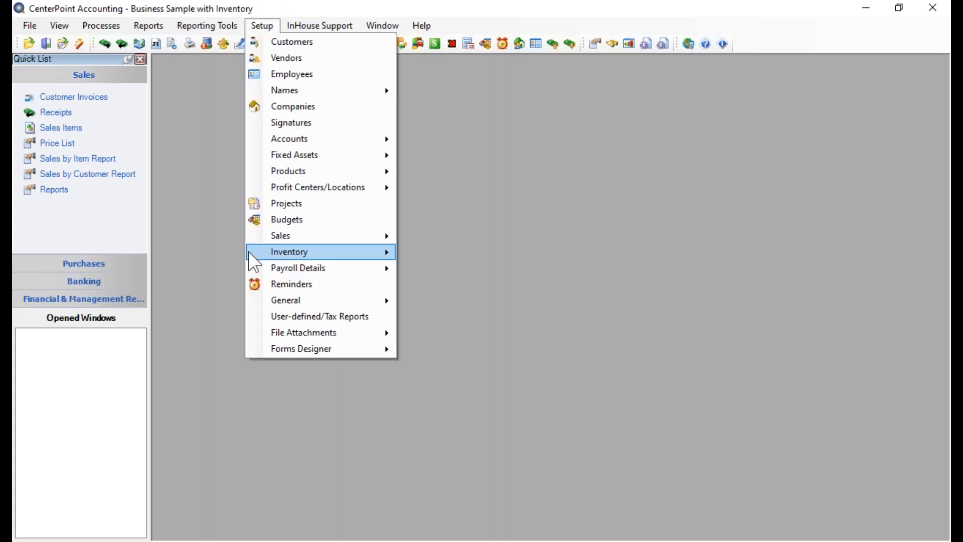
mouse_move(256, 255)
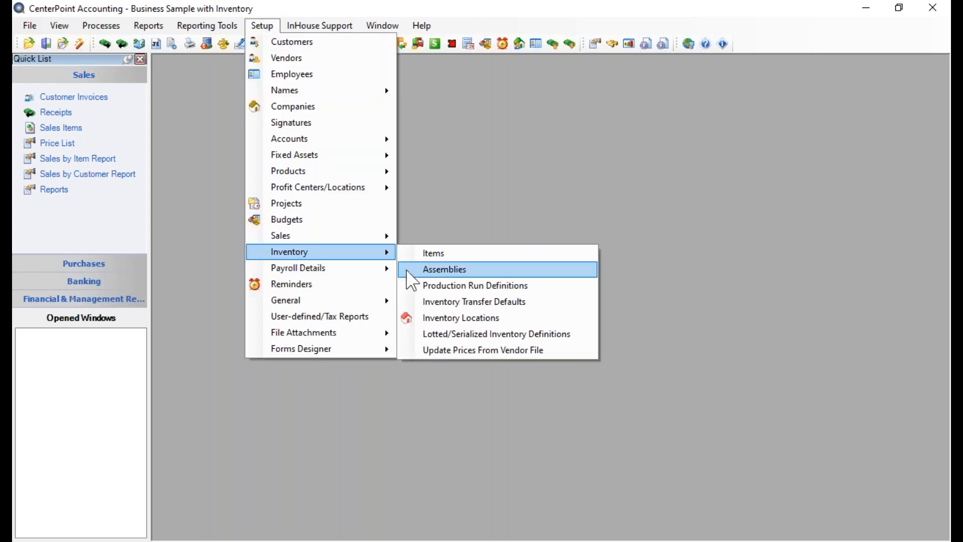
left_click(436, 269)
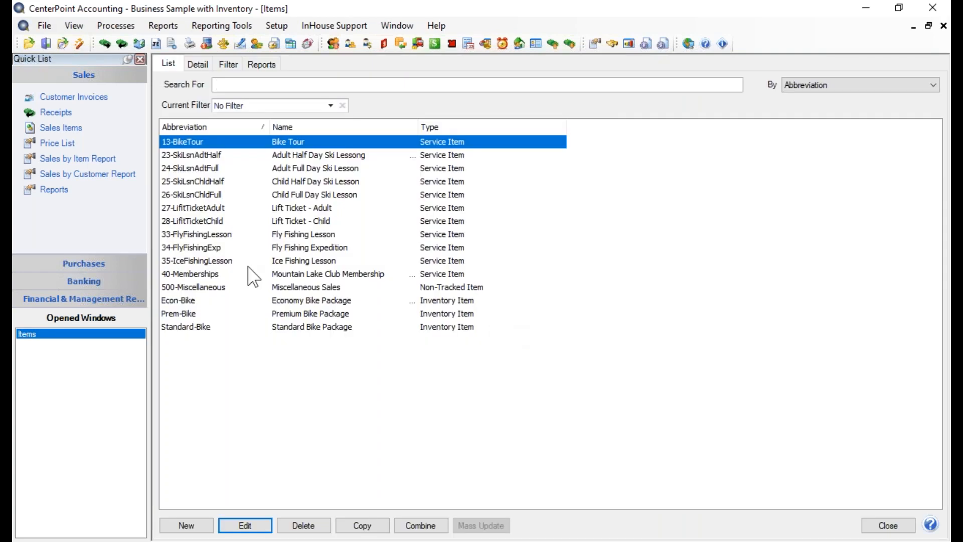
left_click(280, 301)
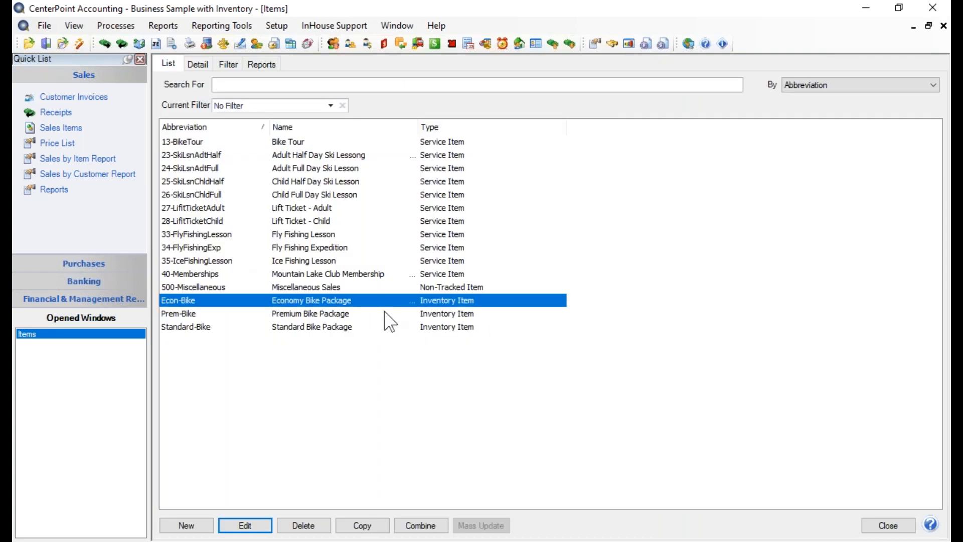
double_click(303, 301)
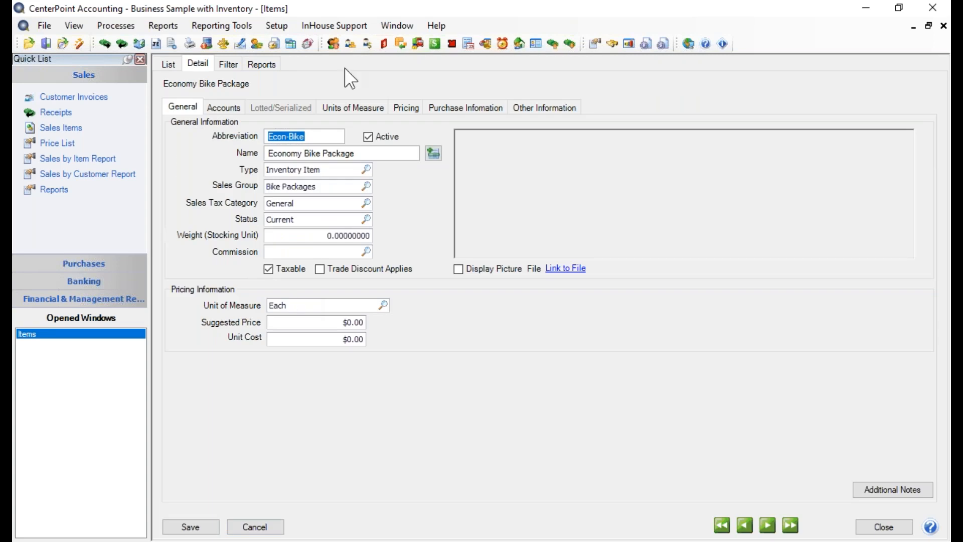
left_click(400, 105)
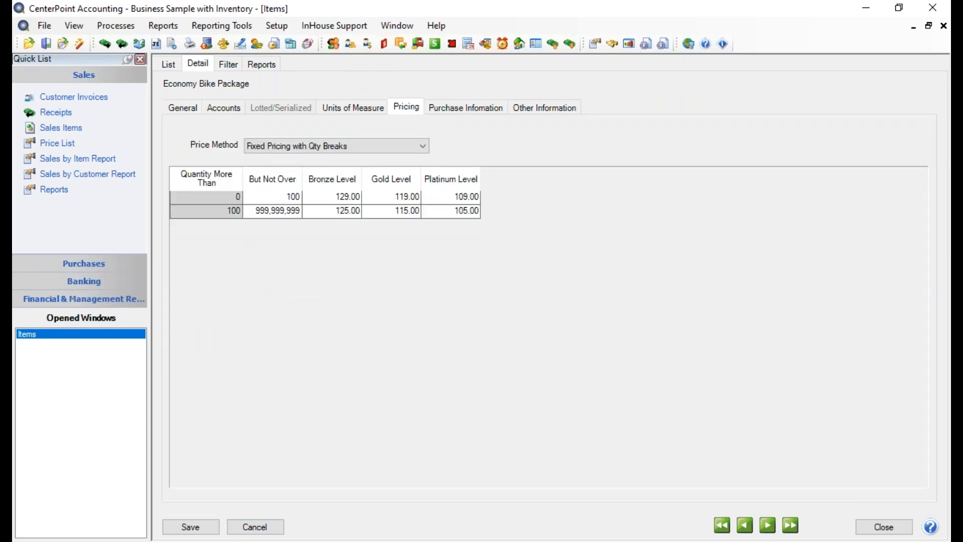
Set the item's price method to Fixed Pricing with No Qty Breaks and enter 12,900 as the Bronze Level price
left_click(359, 144)
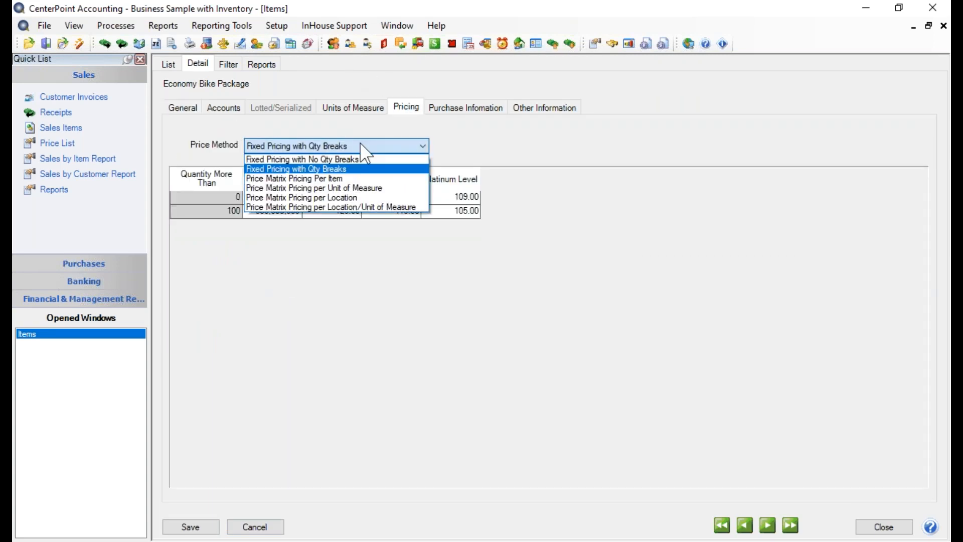
left_click(359, 159)
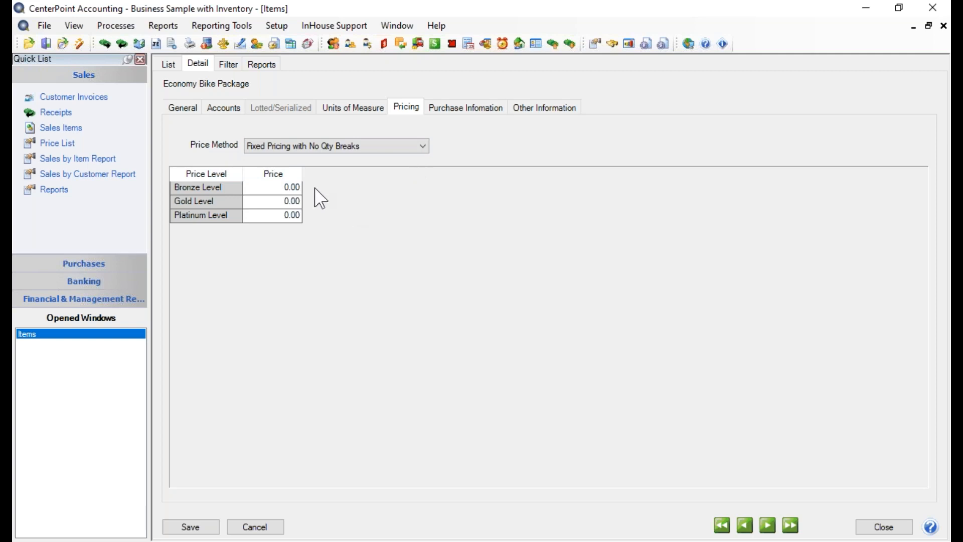
left_click(275, 189)
type("12,")
type("900")
key("Tab")
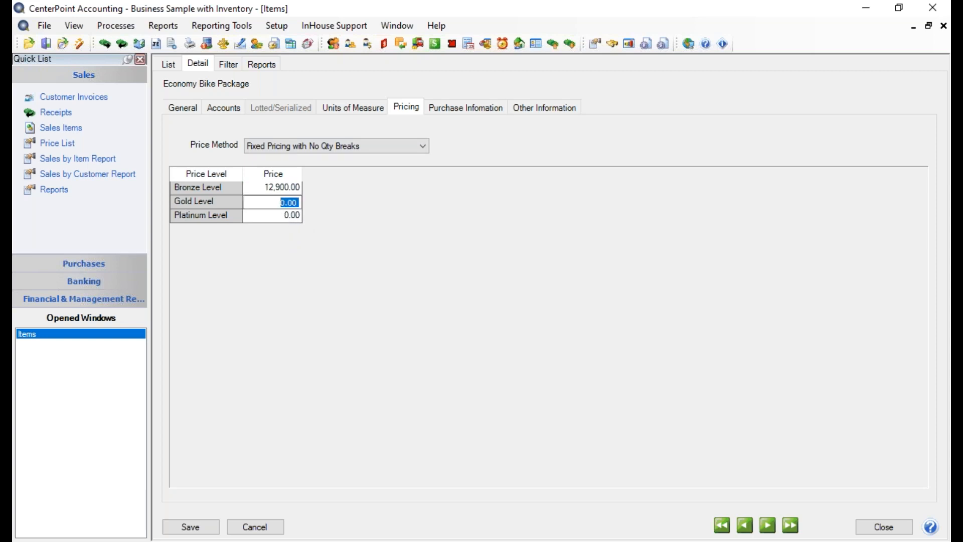
Set the item's fixed prices to 129 for Bronze Level, 119 for Gold Level and 109 for Platinum Level
left_click(273, 188)
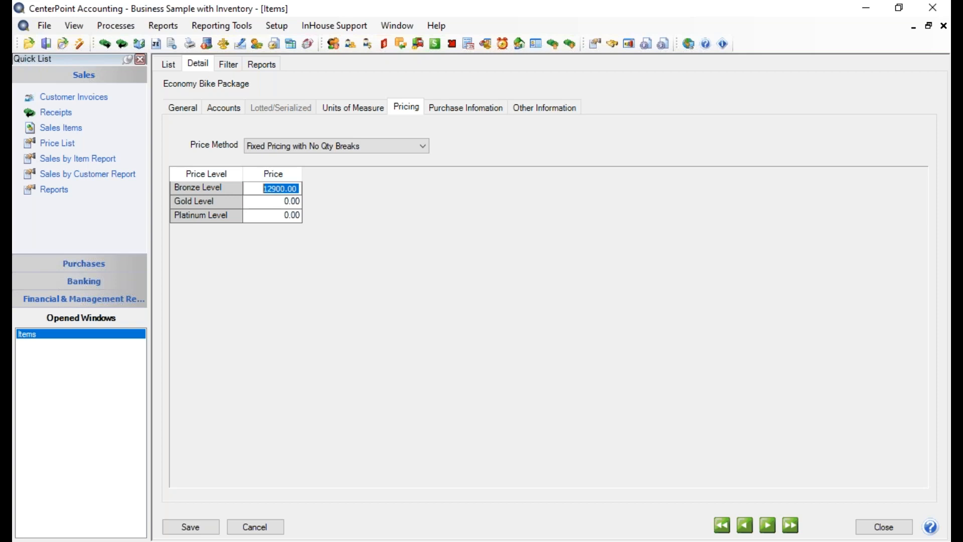
type("129")
key("Tab")
type("119")
key("Tab")
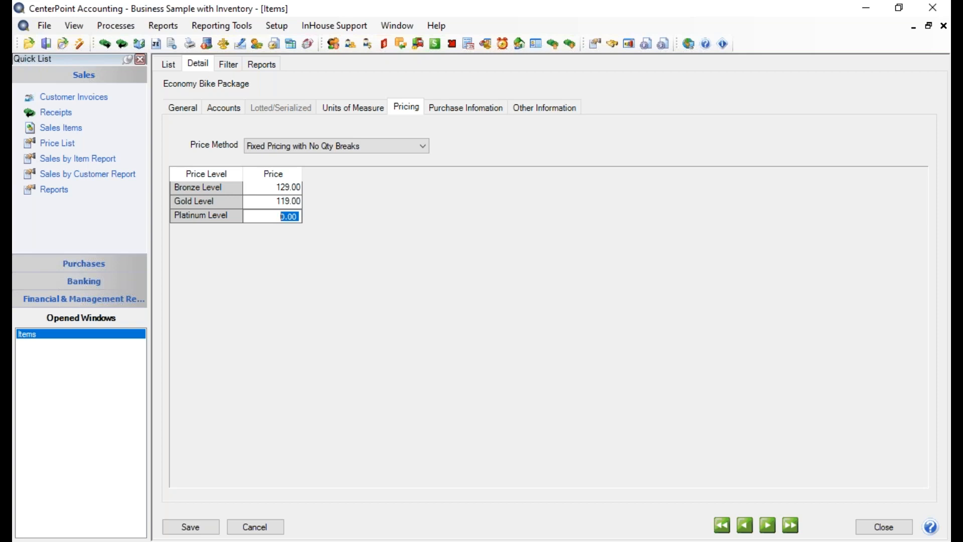
type("109")
key("Tab")
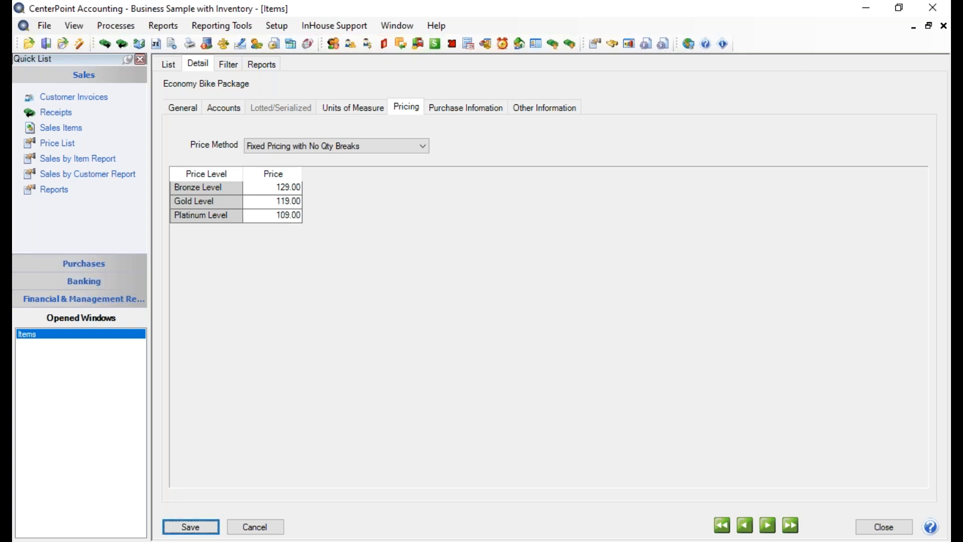
Change the price method to Fixed Pricing with Qty Breaks and limit the first quantity range to not over 100
left_click(419, 147)
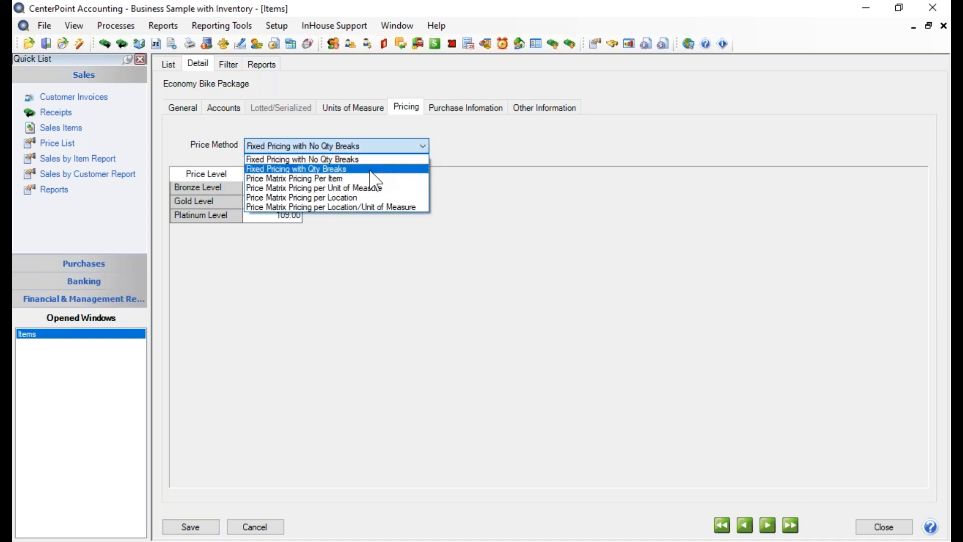
left_click(371, 171)
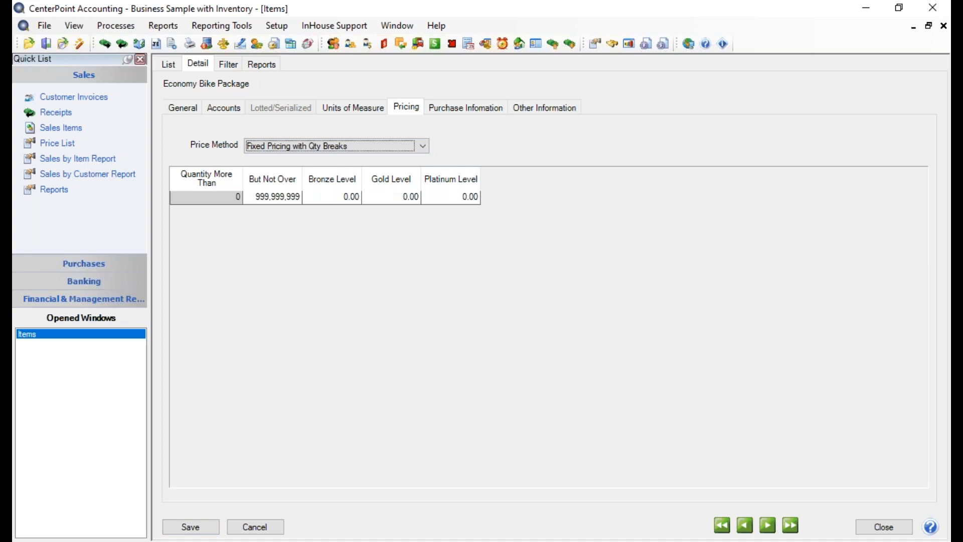
left_click(258, 198)
left_click_drag(257, 198, 390, 213)
type("100")
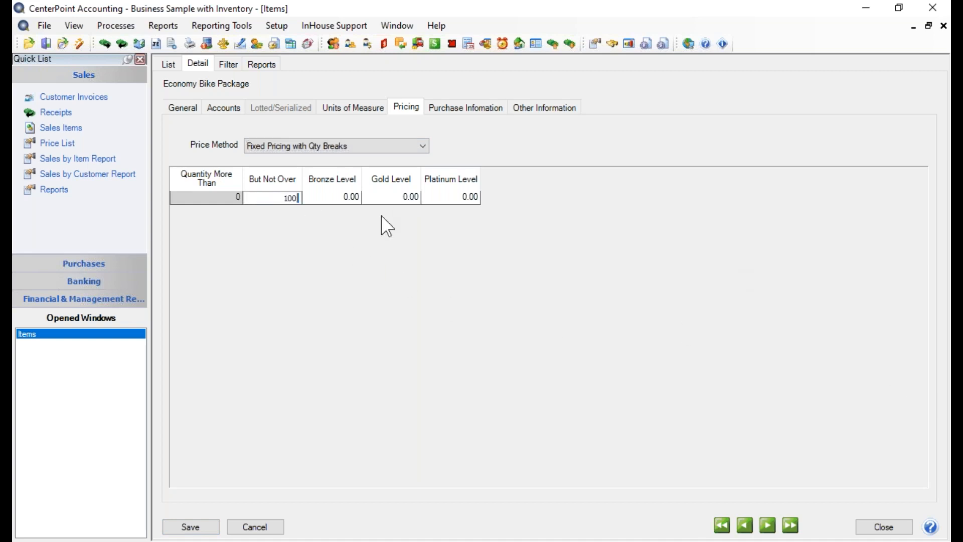
key("Tab")
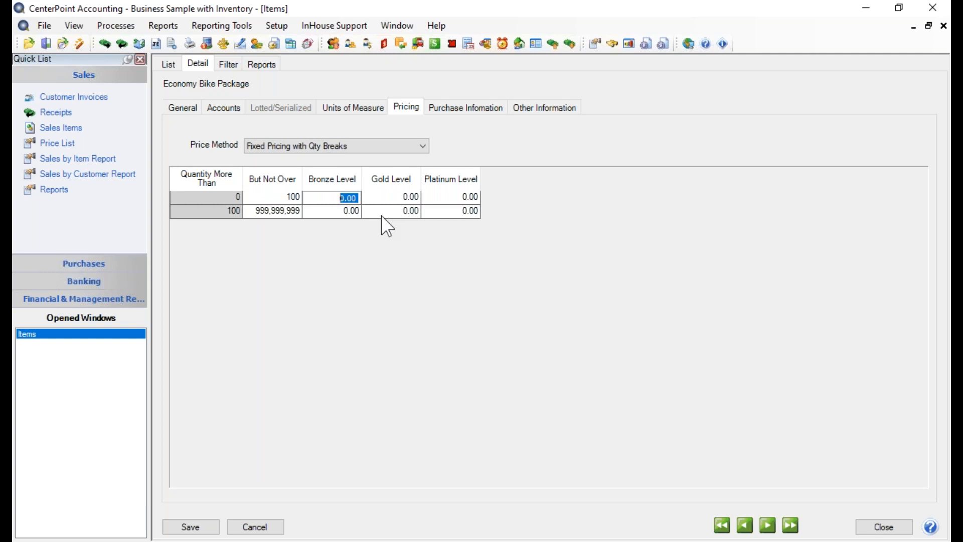
Enter prices for the 0 to 100 quantity range: 129 for Bronze, 119 for Gold and 109 for Platinum
type("129")
key("Tab")
type("119")
key("Tab")
type("109")
key("Tab")
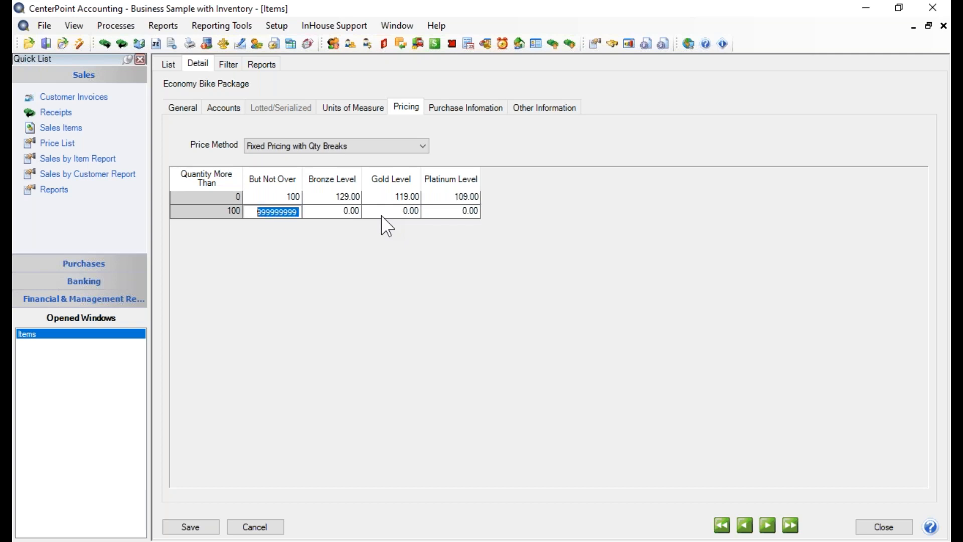
Enter prices for quantities over 100: 125 for Bronze, 115 for Gold and 105 for Platinum, and save and close the item
key("Tab")
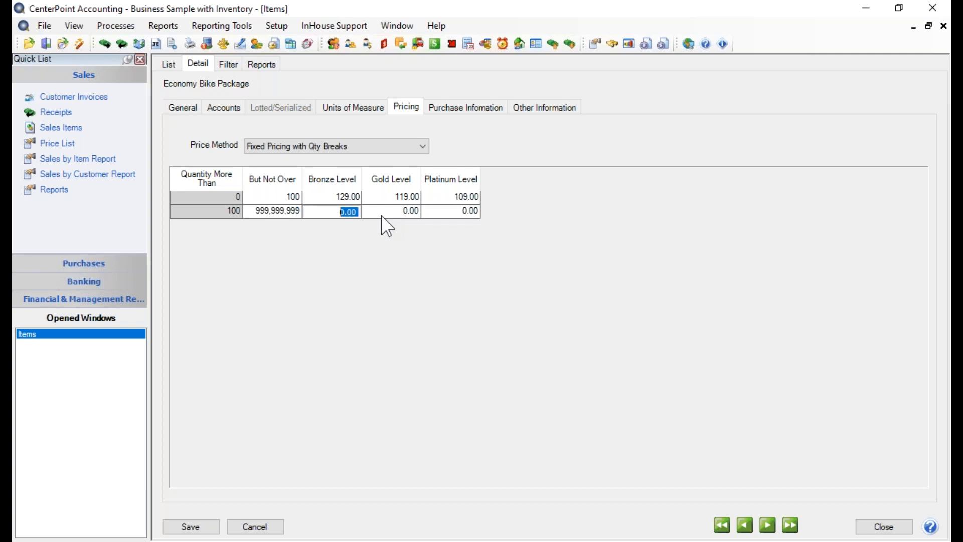
type("125")
key("Tab")
type("115")
key("Tab")
type("100")
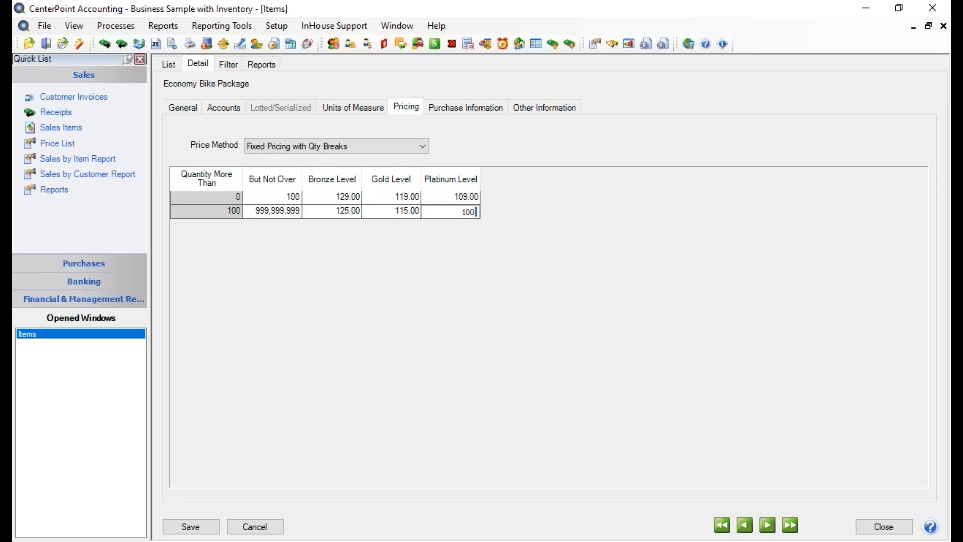
key("BackSpace")
type("5")
key("Tab")
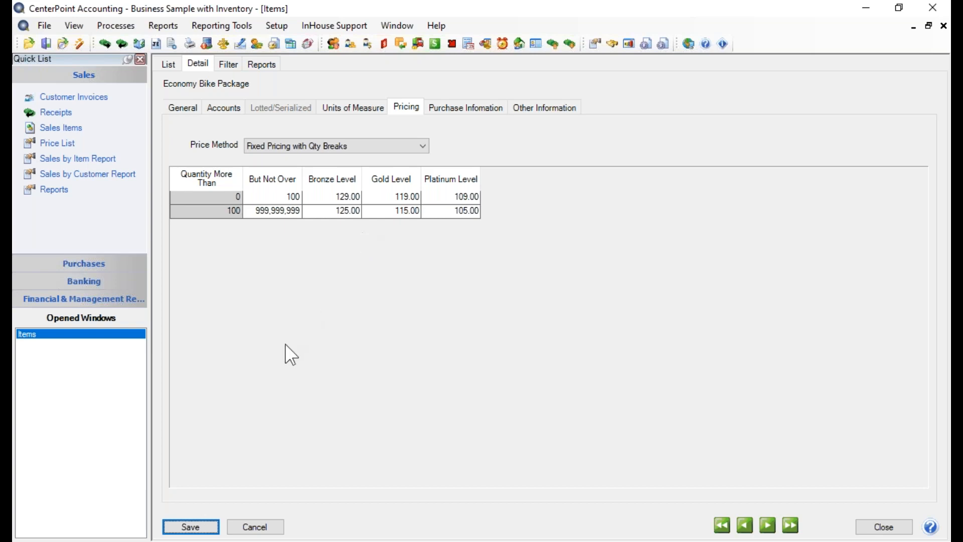
left_click(189, 527)
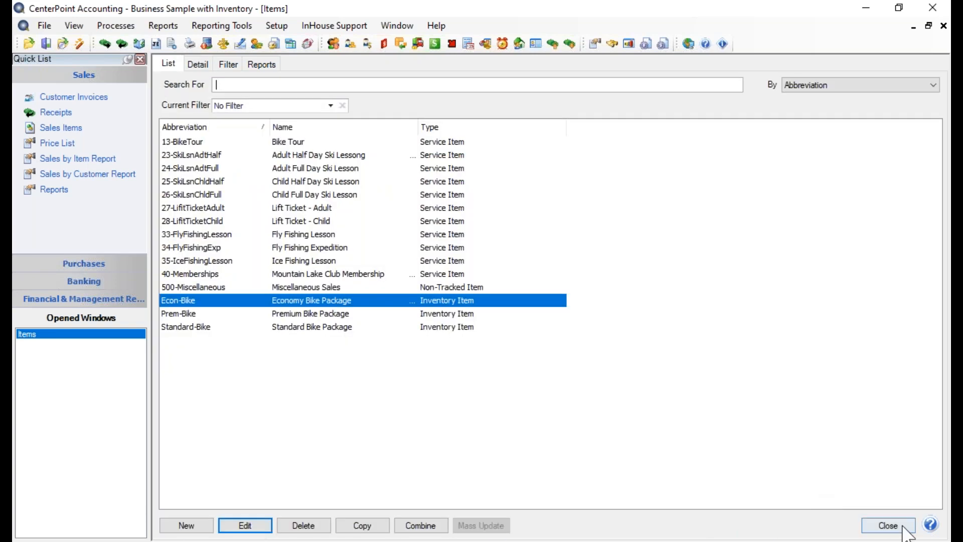
left_click(886, 527)
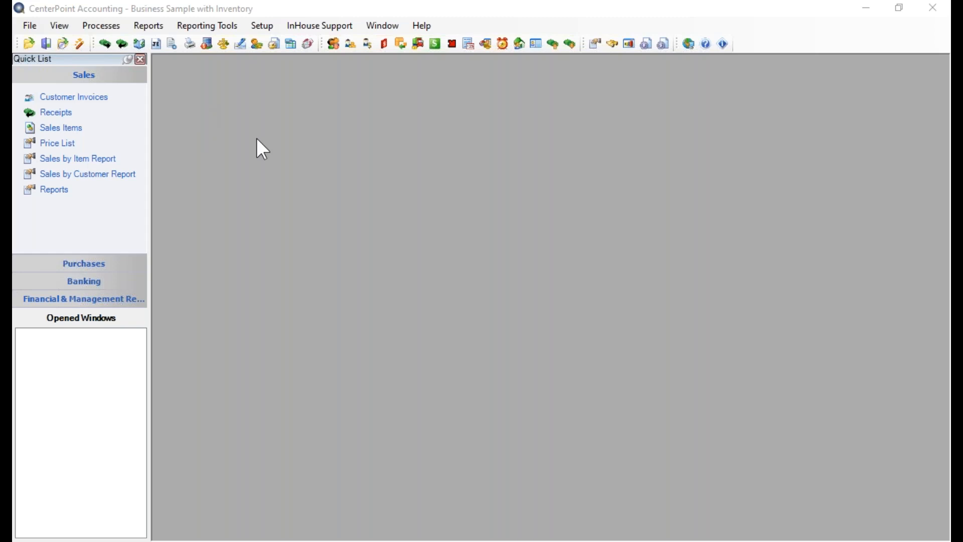
Create a new sales price matrix with "Cost %" as both its abbreviation and name
left_click(268, 26)
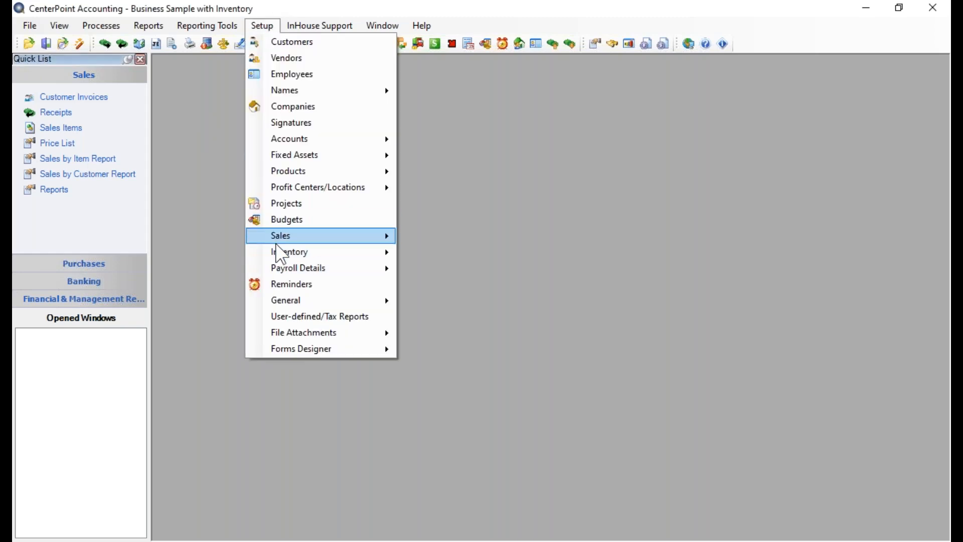
mouse_move(277, 240)
left_click(462, 287)
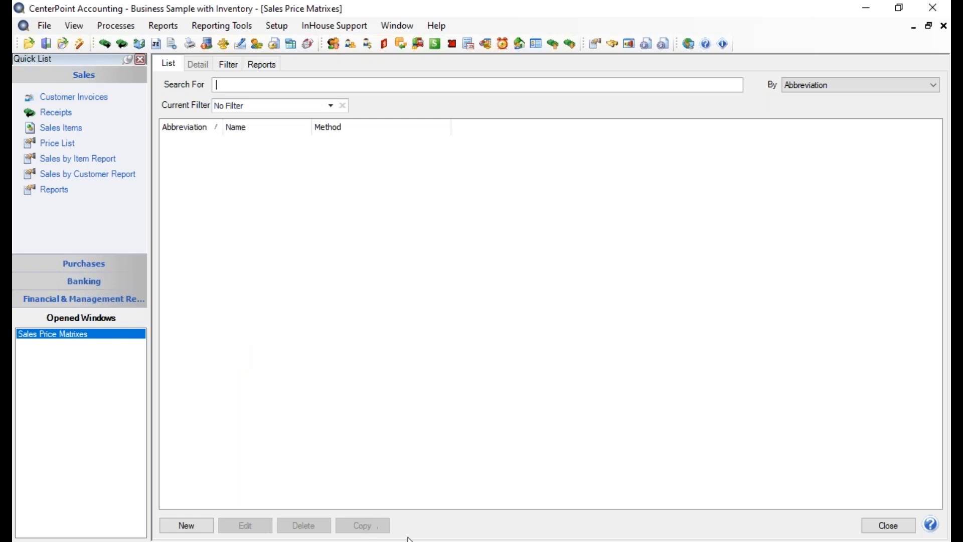
left_click(182, 522)
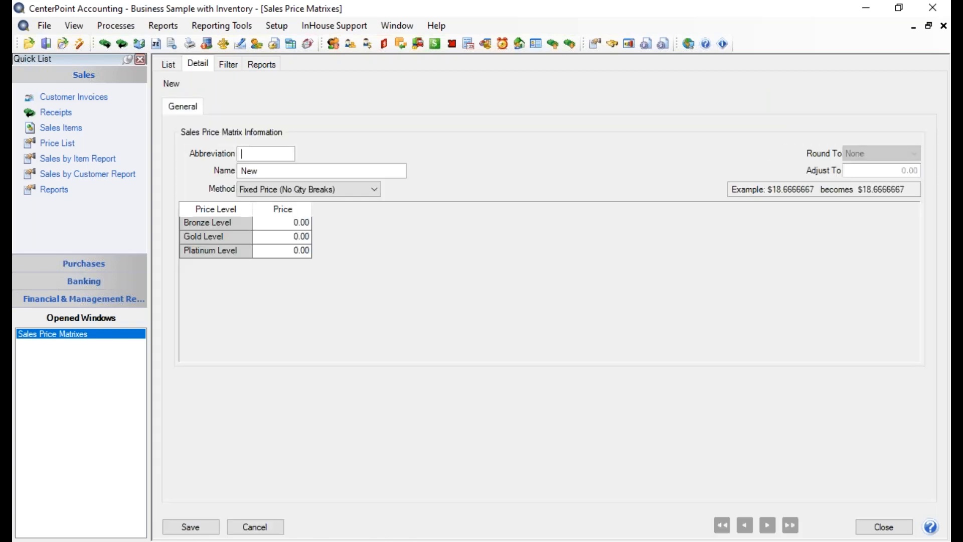
type("C")
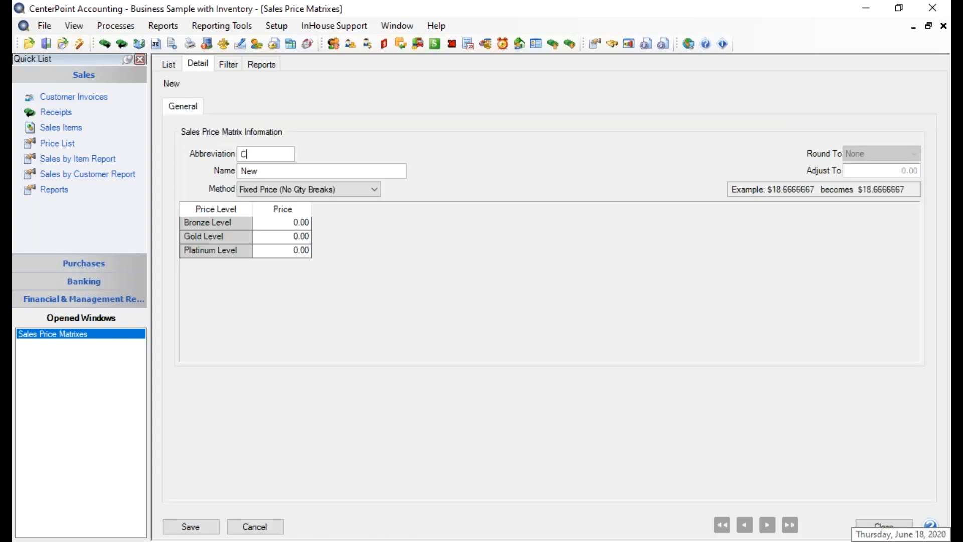
type("ost %")
key("Tab")
type("Cost")
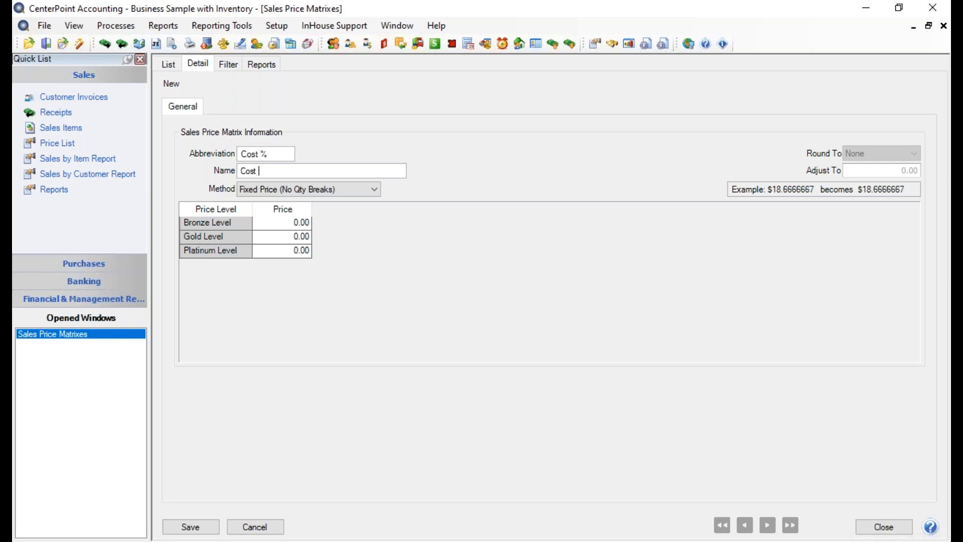
type(" %")
key("Tab")
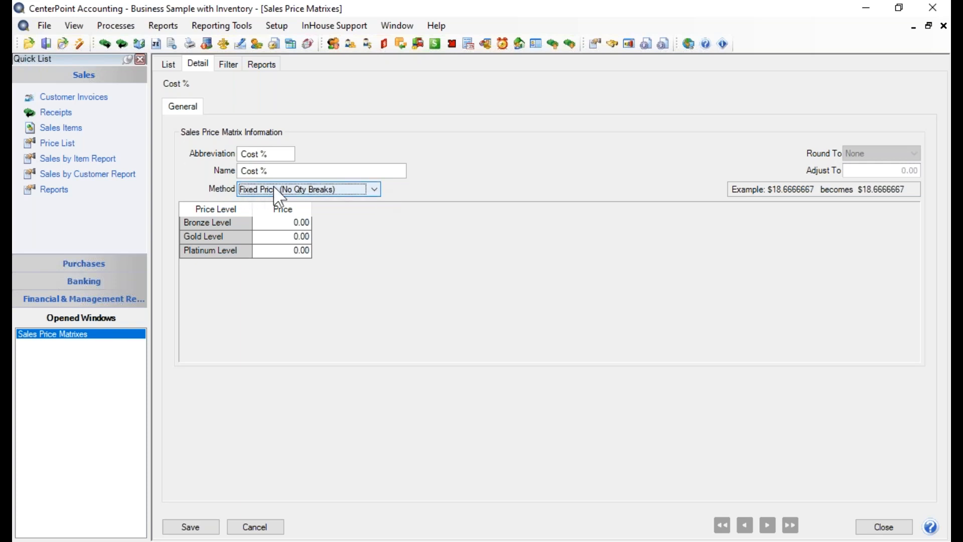
Enter the matrix's fixed prices without quantity breaks: 129 for Bronze Level, 119 for Gold Level and 109 for Platinum Level
left_click(280, 222)
double_click(271, 224)
type("129")
key("Return")
type("119")
key("Return")
type("109")
key("Return")
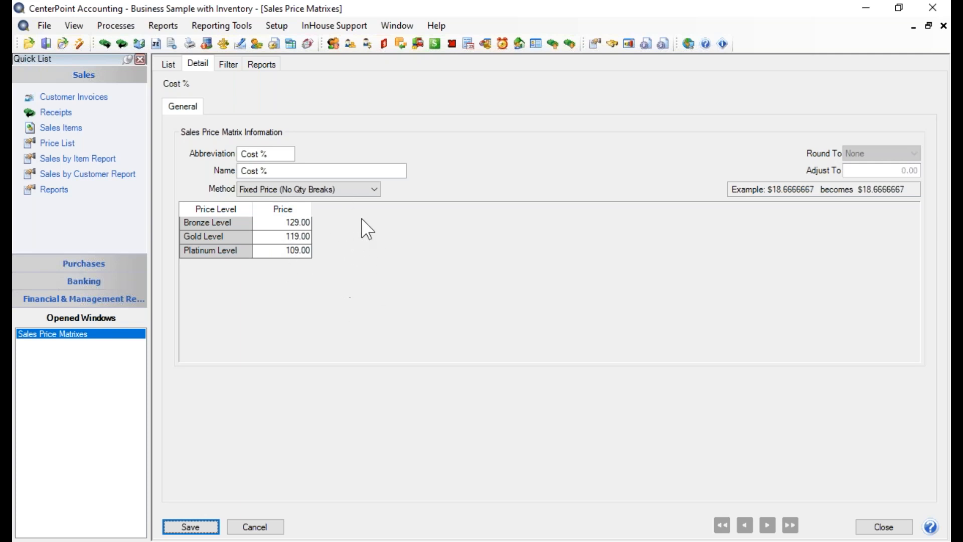
Change the matrix method to Fixed Price (With Qty Breaks) and limit the first quantity range to not over 10
left_click(376, 189)
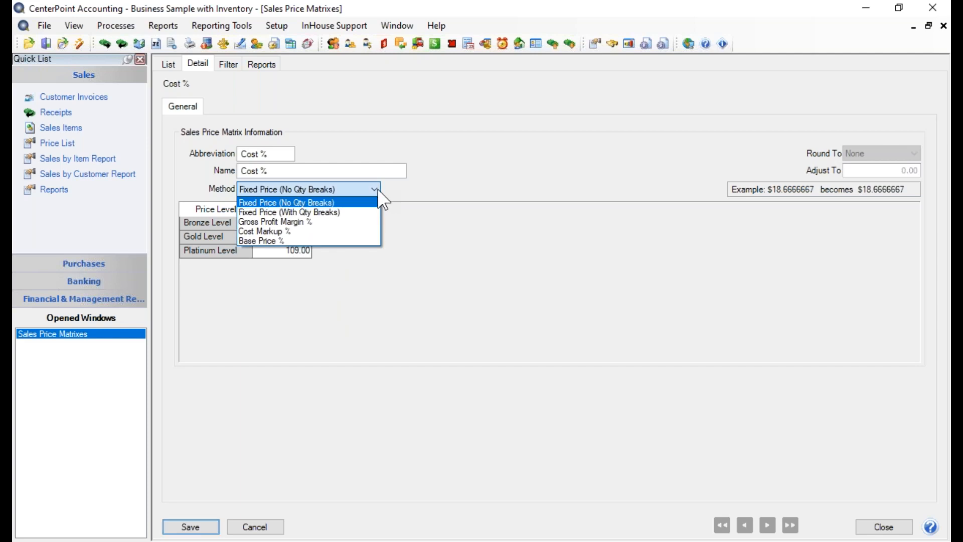
left_click(332, 211)
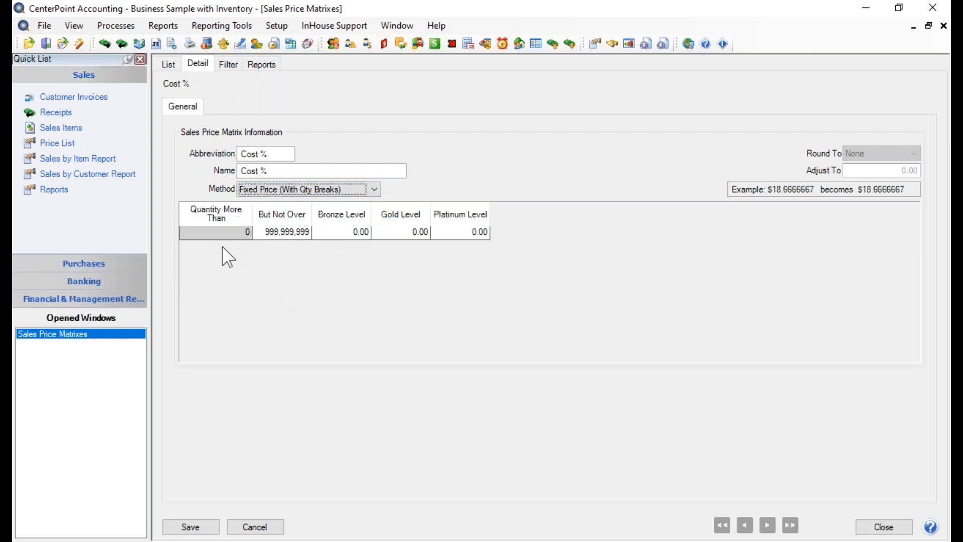
left_click(290, 234)
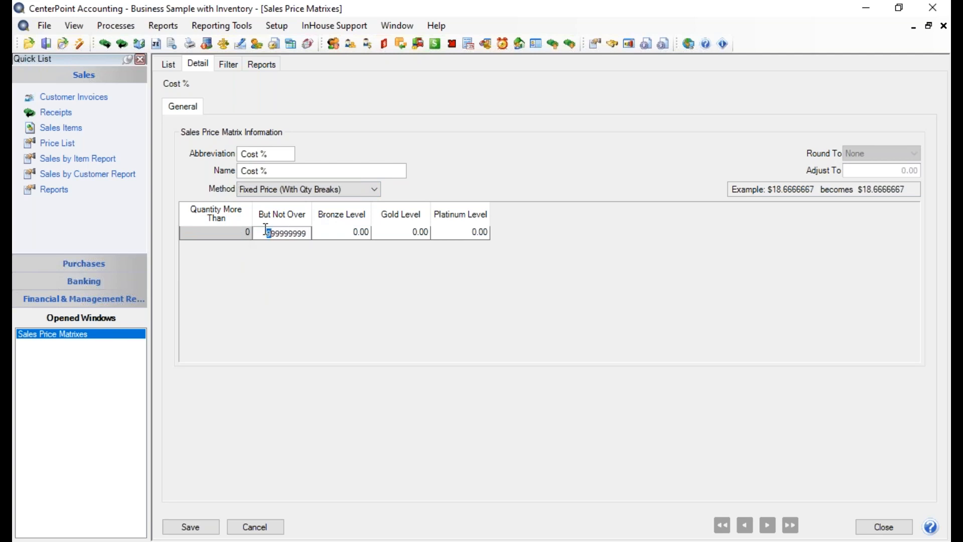
left_click_drag(268, 234, 393, 249)
type("10")
key("Tab")
Enter matrix prices for the 0 to 10 quantity range: 129 for Bronze, 119 for Gold and 109 for Platinum
type("129")
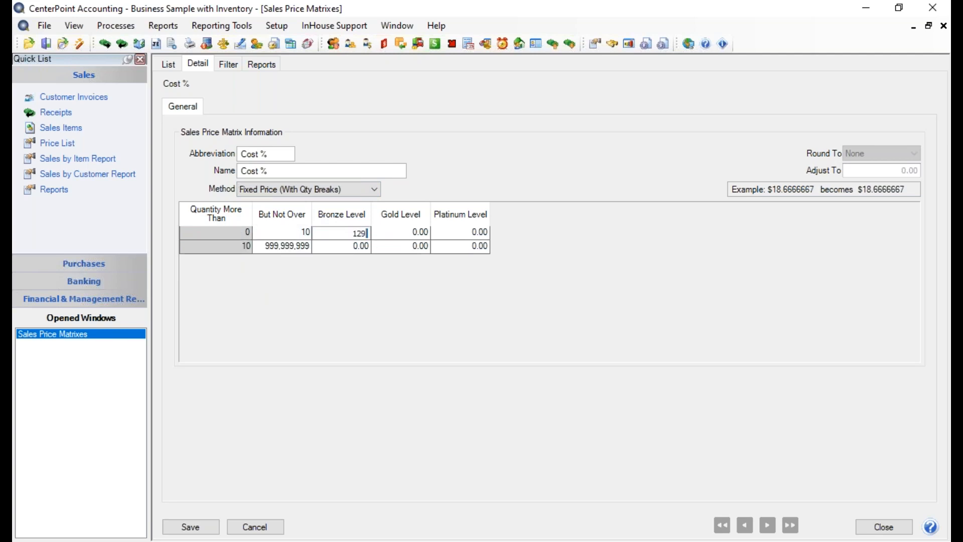
key("Tab")
type("119")
key("Tab")
type("109")
key("Tab")
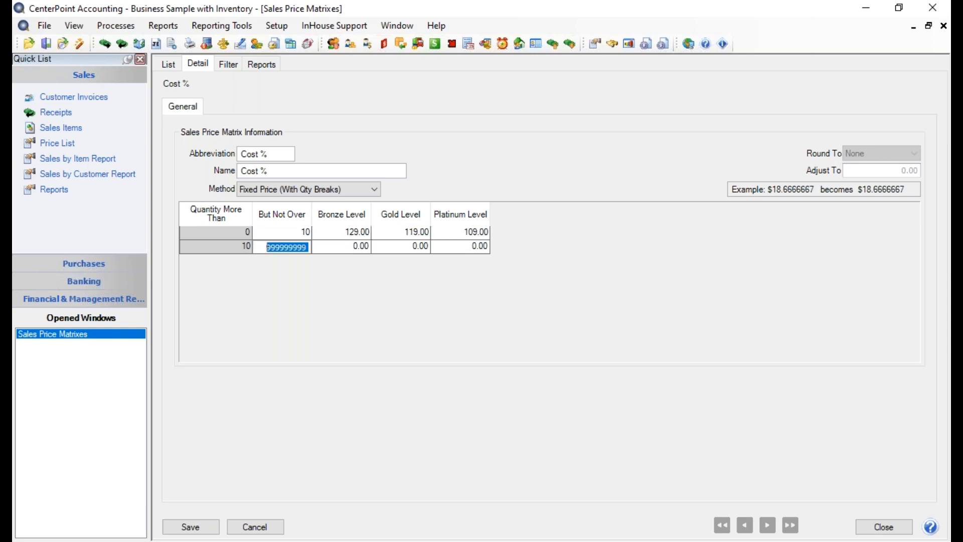
Enter matrix prices for quantities over 10: 105 for Bronze, 115 for Gold and 105 for Platinum
key("Tab")
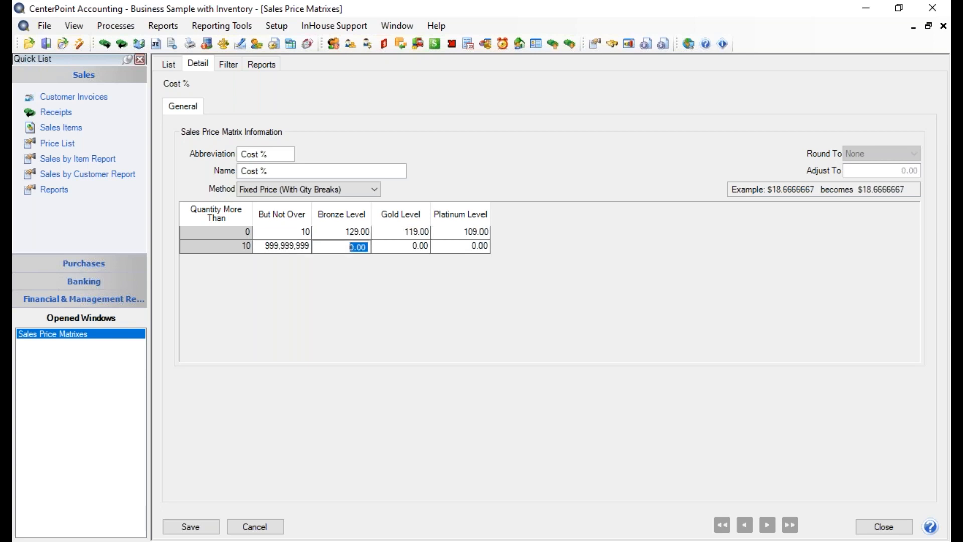
type("105")
key("Tab")
type("115")
key("Tab")
type("105")
key("Tab")
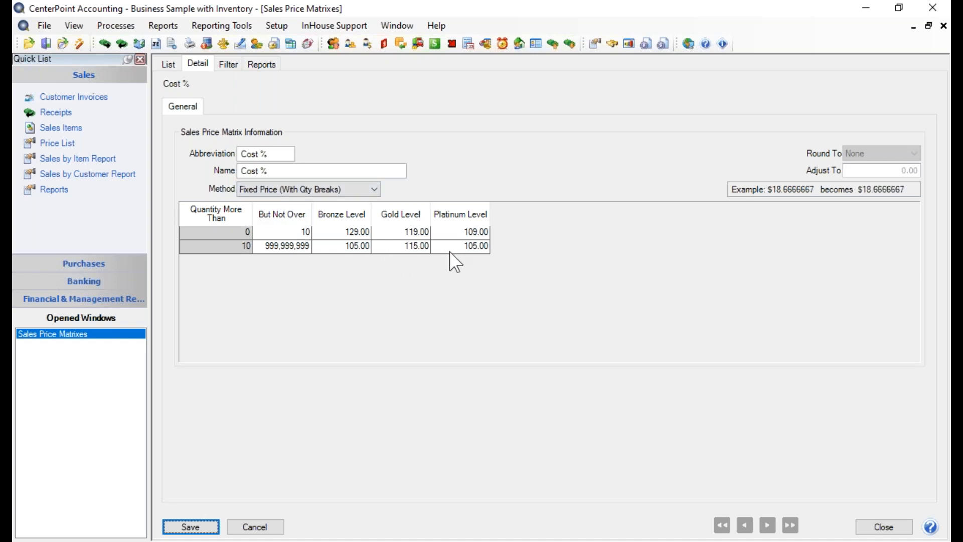
Change the matrix method to Cost Markup % and enter markups of 45% for Bronze, 40% for Gold and 35% for Platinum
left_click(369, 193)
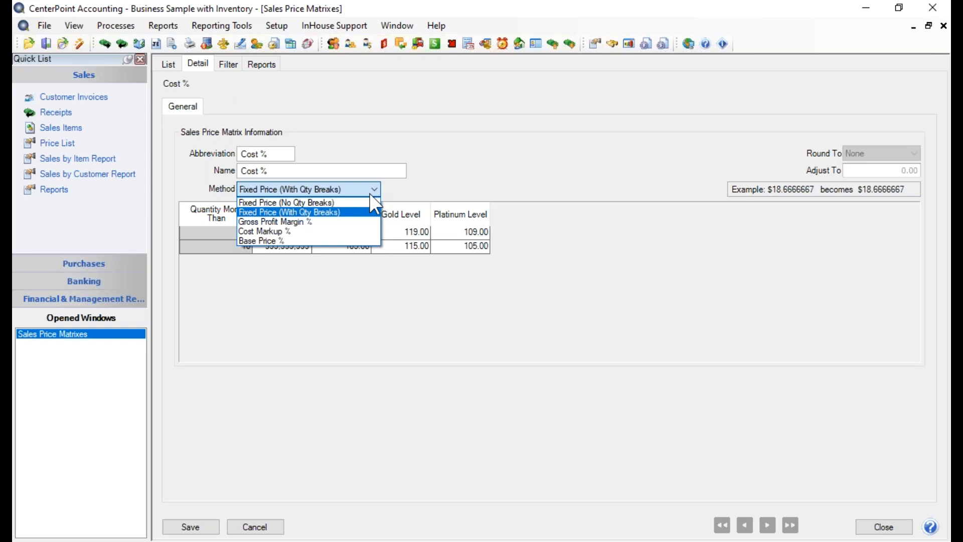
key("Up")
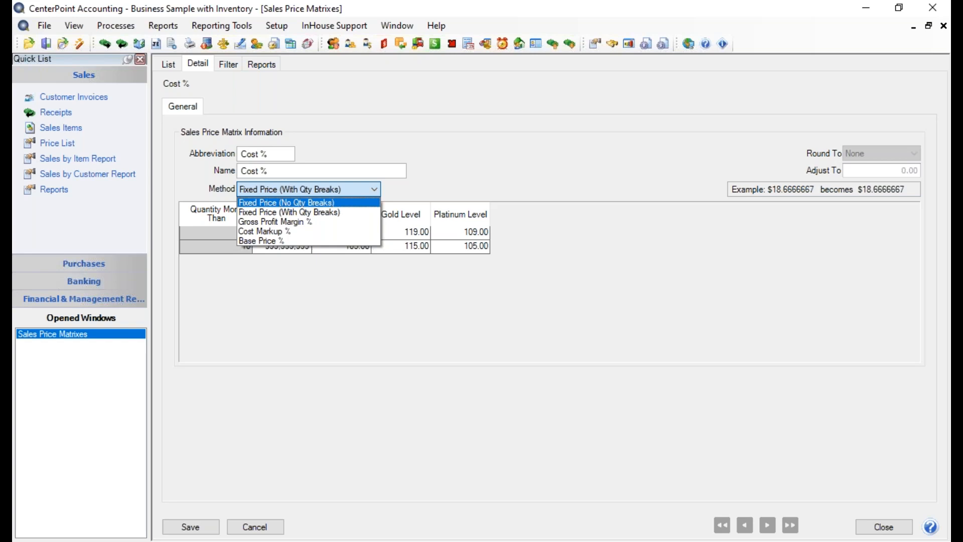
left_click(300, 232)
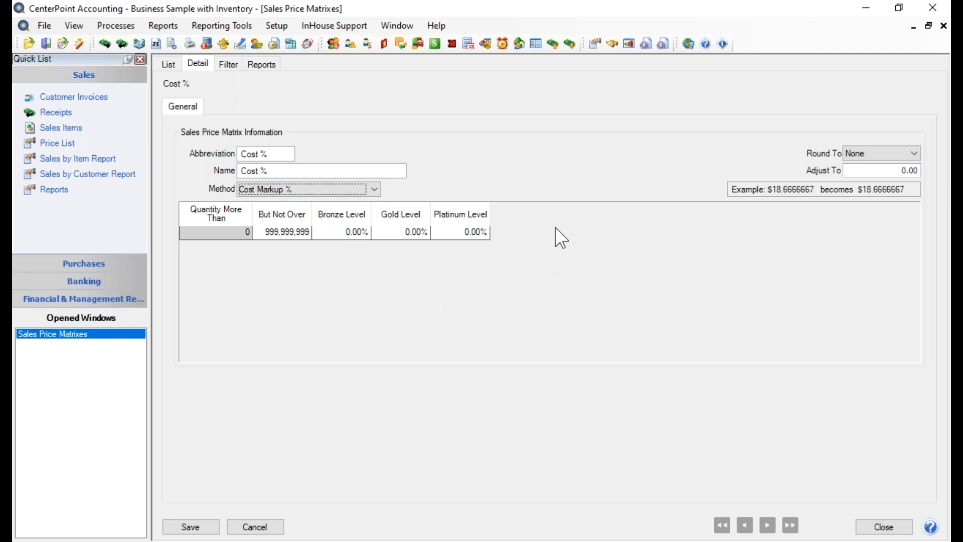
left_click(338, 233)
left_click_drag(337, 233, 944, 332)
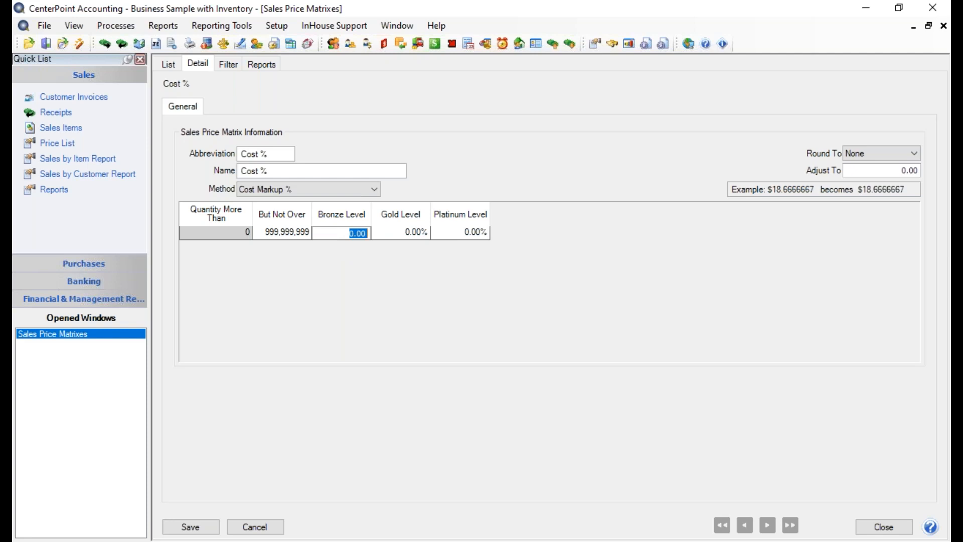
type("45")
key("Tab")
type("40")
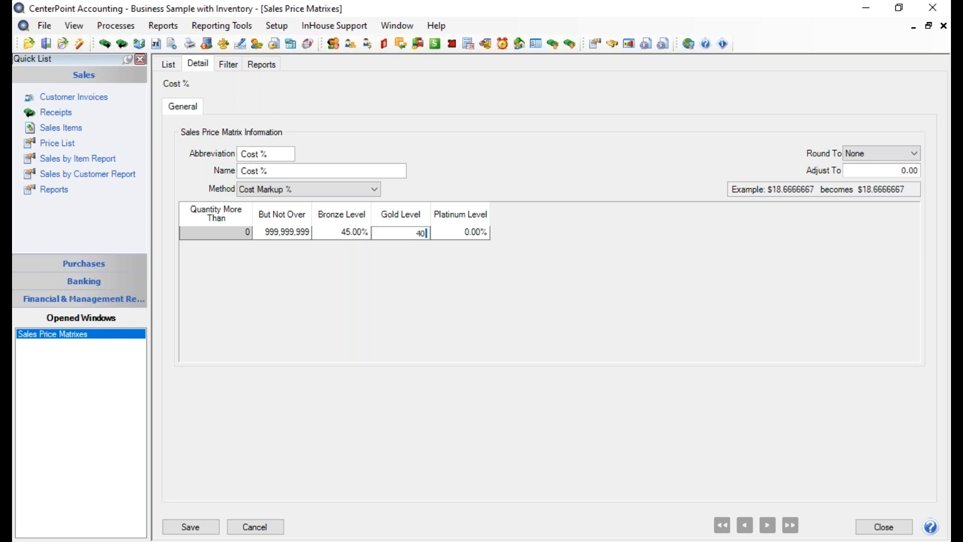
key("Tab")
type("35")
key("Tab")
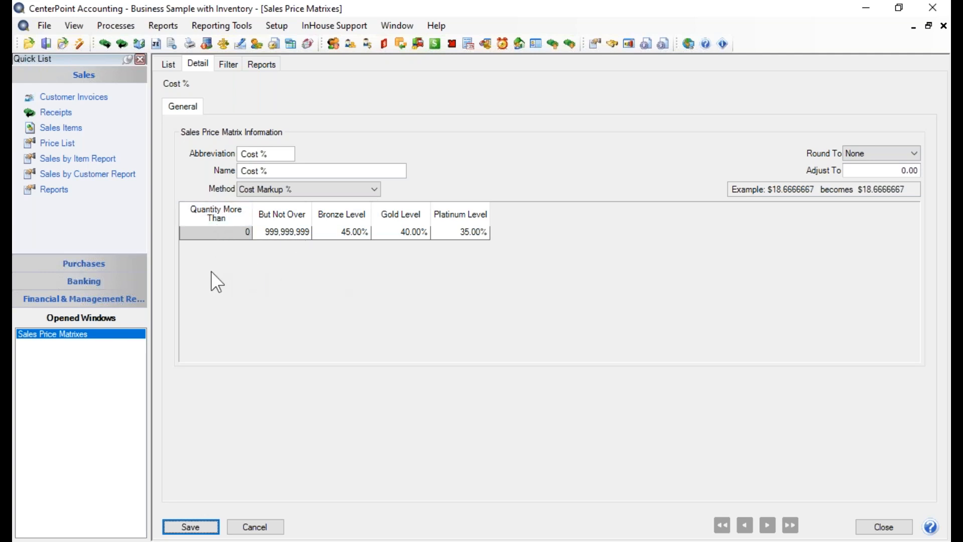
Choose None for the matrix's price rounding and set its Adjust To value to 0.95
left_click(266, 238)
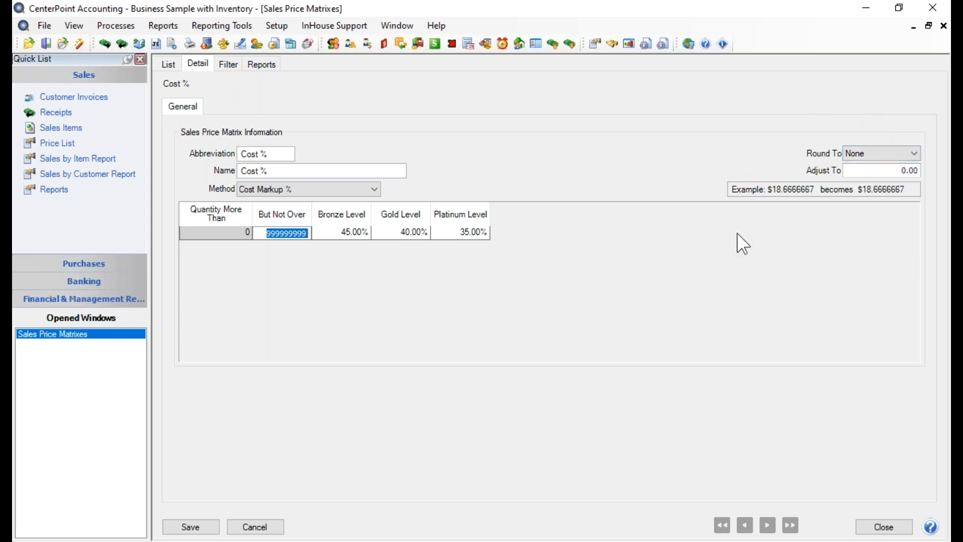
left_click(906, 155)
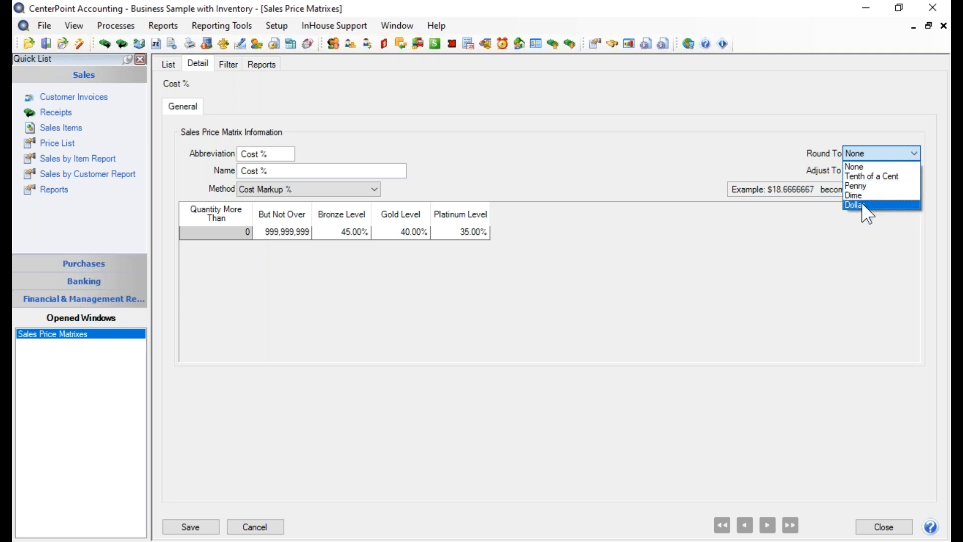
left_click(861, 170)
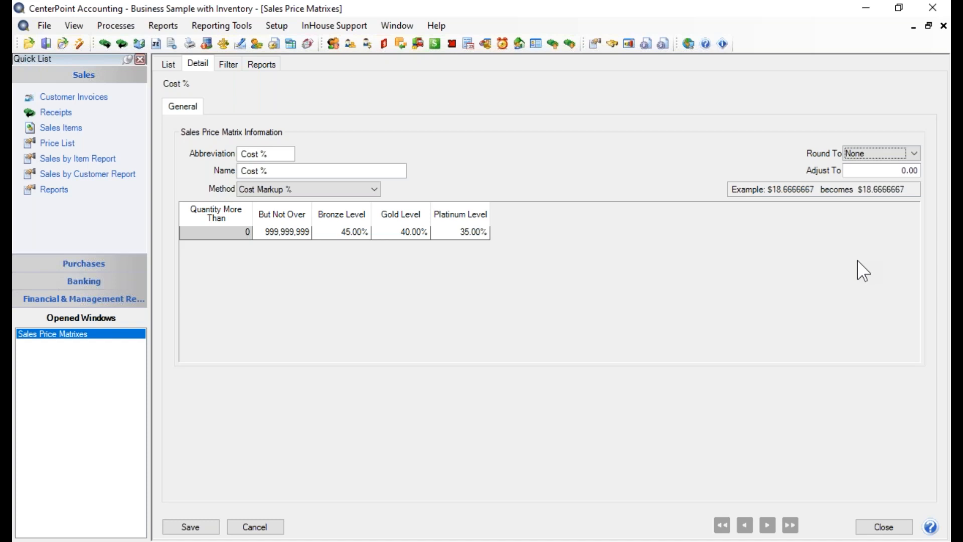
left_click(879, 172)
key("shift+End")
type(".95")
key("Tab")
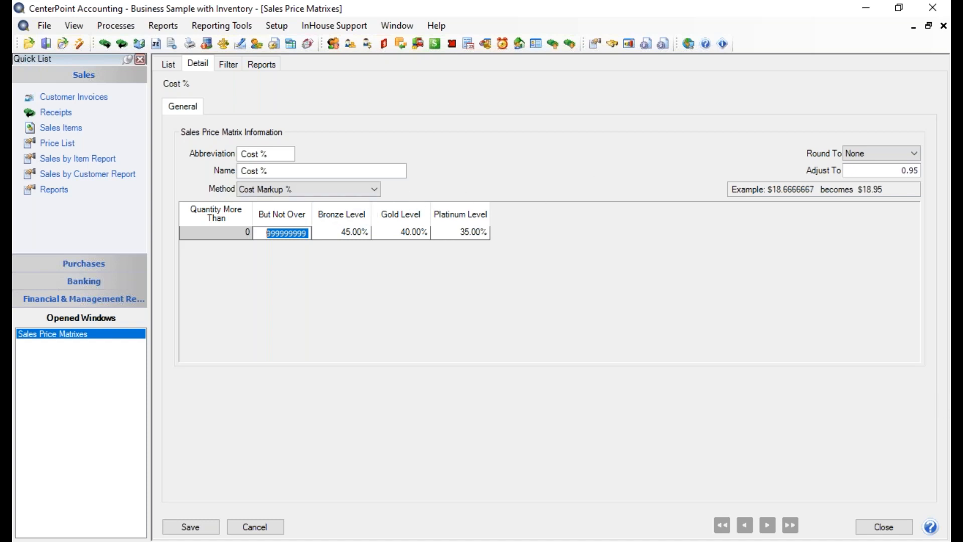
Clear the Adjust To value, save the Cost % matrix and close the sales price matrixes window
left_click(876, 166)
key("Delete")
key("Tab")
left_click(186, 527)
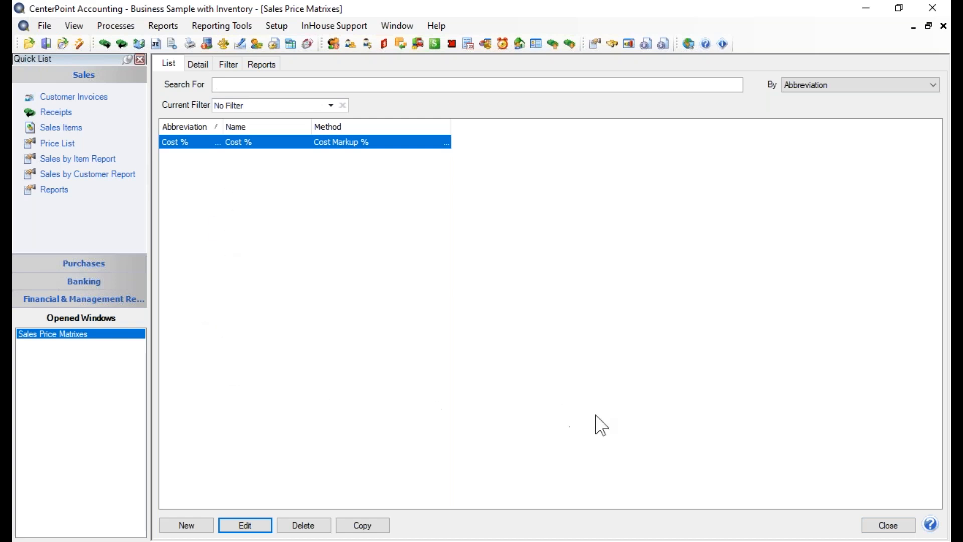
left_click(889, 526)
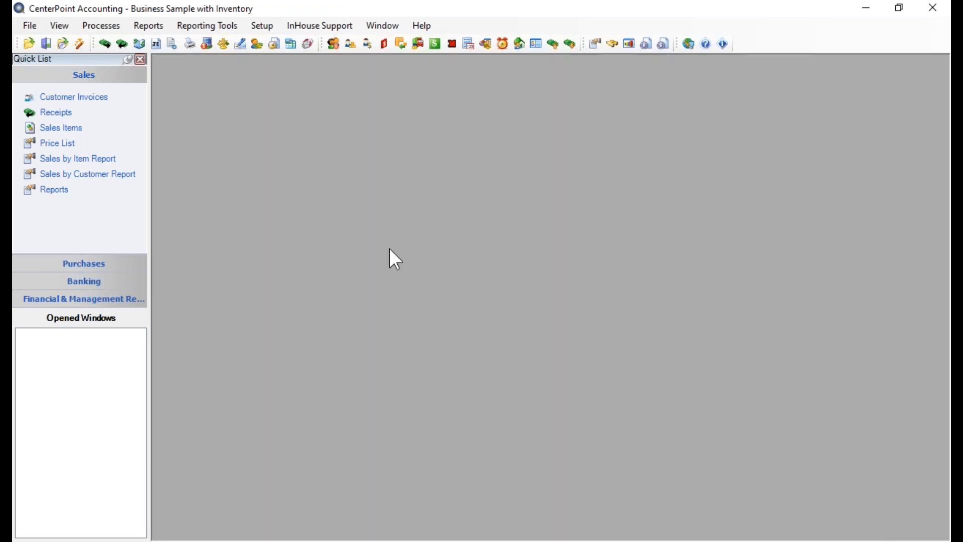
Open the Standard Bike Package inventory item for editing
left_click(262, 26)
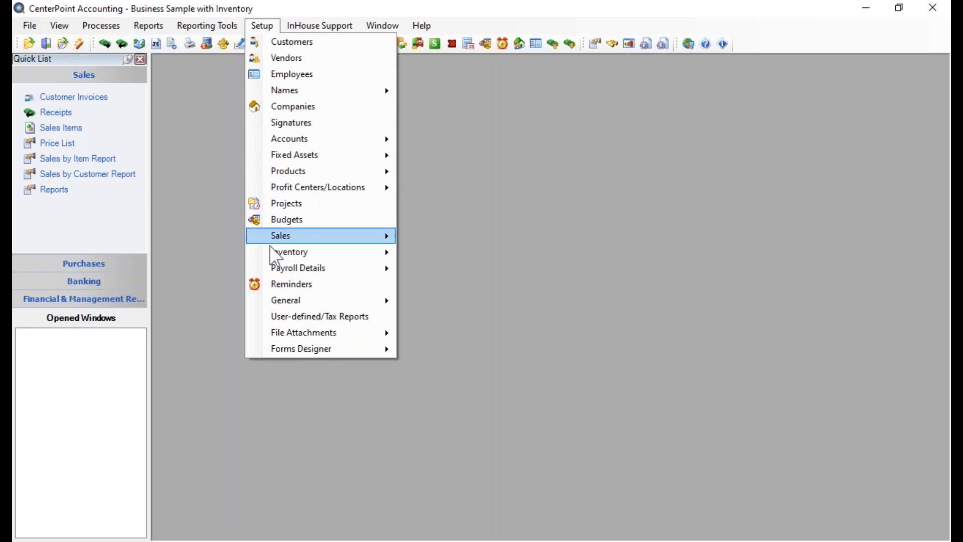
mouse_move(280, 252)
left_click(429, 254)
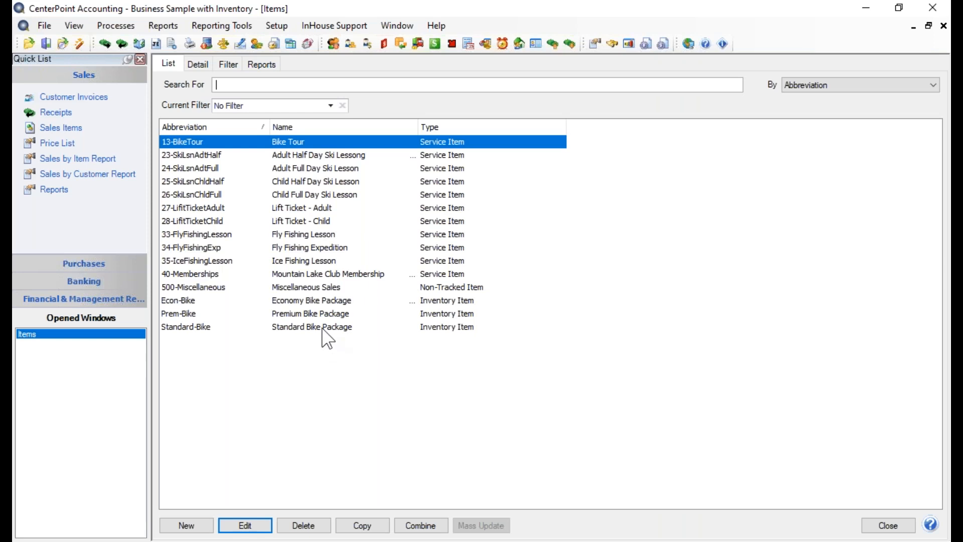
left_click(318, 327)
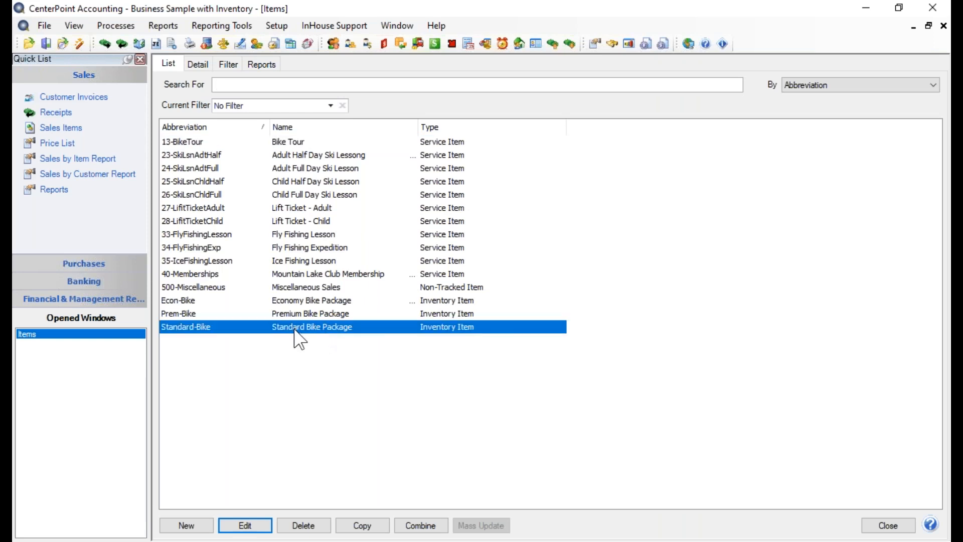
left_click(249, 523)
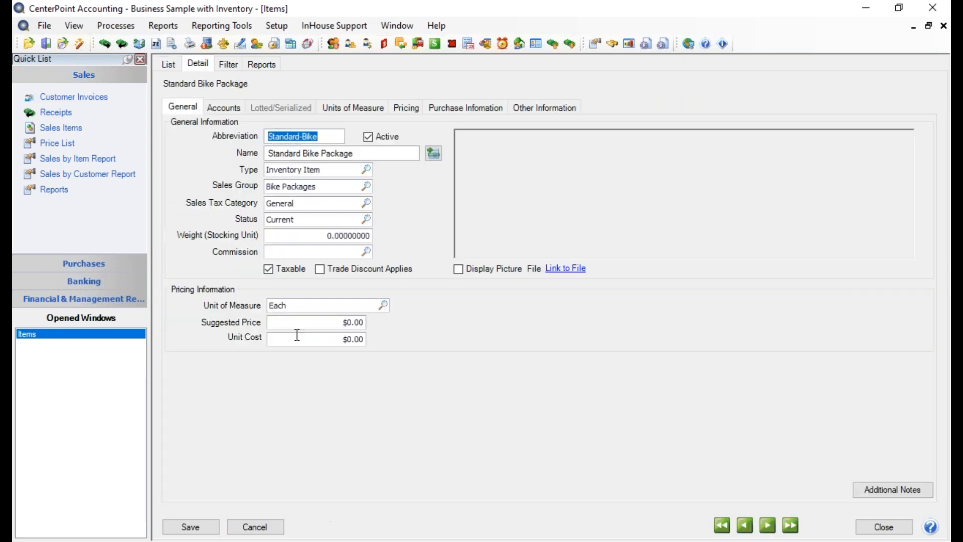
Set the Standard Bike Package's price method to Price Matrix Pricing Per Item and assign the Cost % price matrix
left_click(415, 108)
left_click(407, 144)
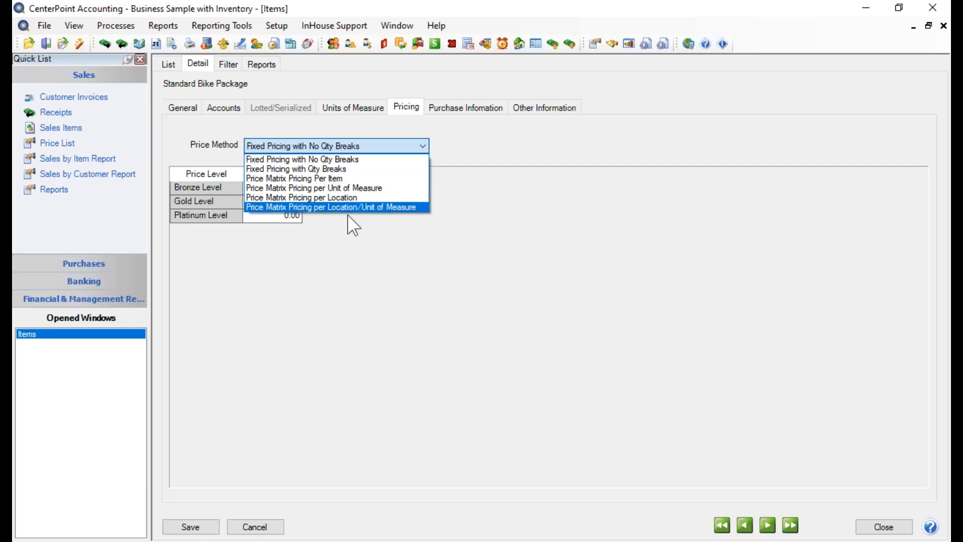
left_click(347, 181)
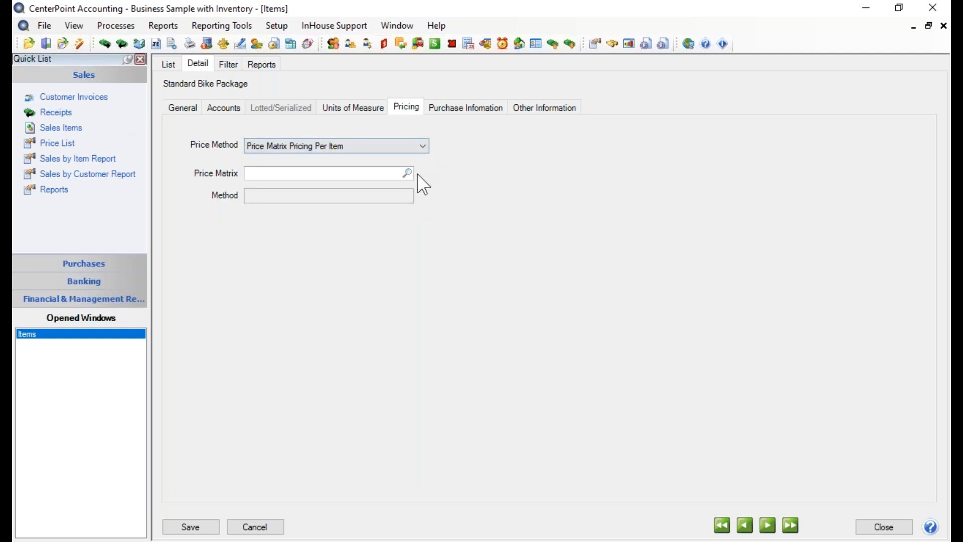
left_click(407, 173)
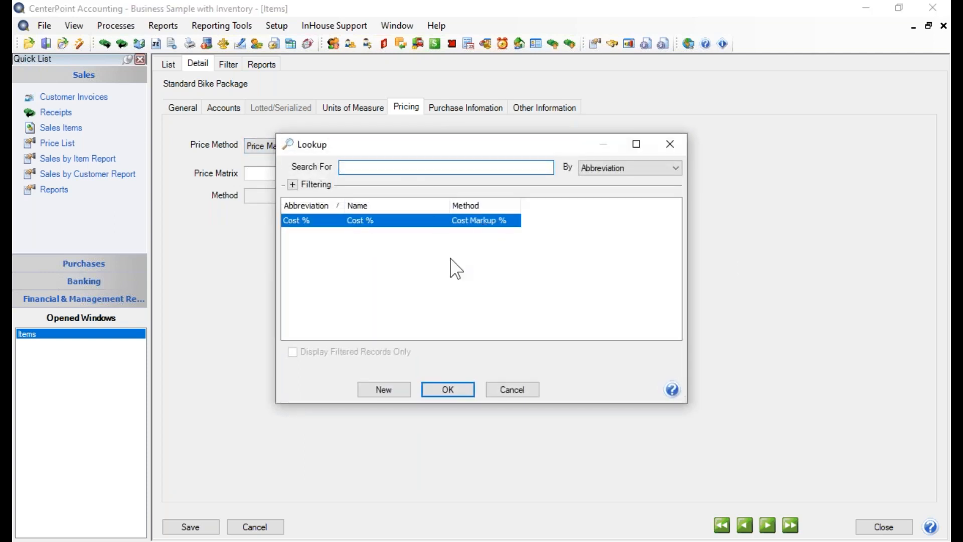
left_click(447, 390)
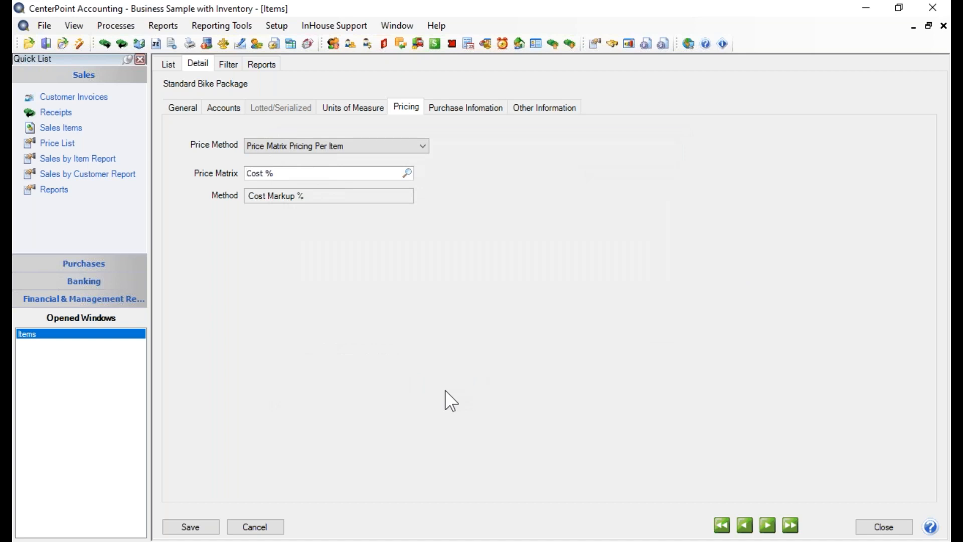
Change the price method to Price Matrix Pricing per Location and assign the Cost % matrix to Warehouse1
left_click(414, 148)
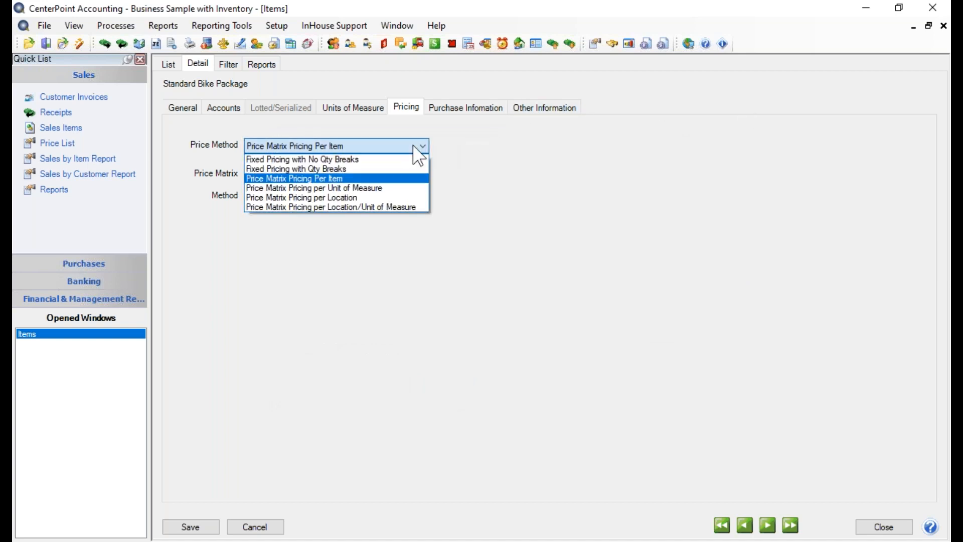
left_click(341, 196)
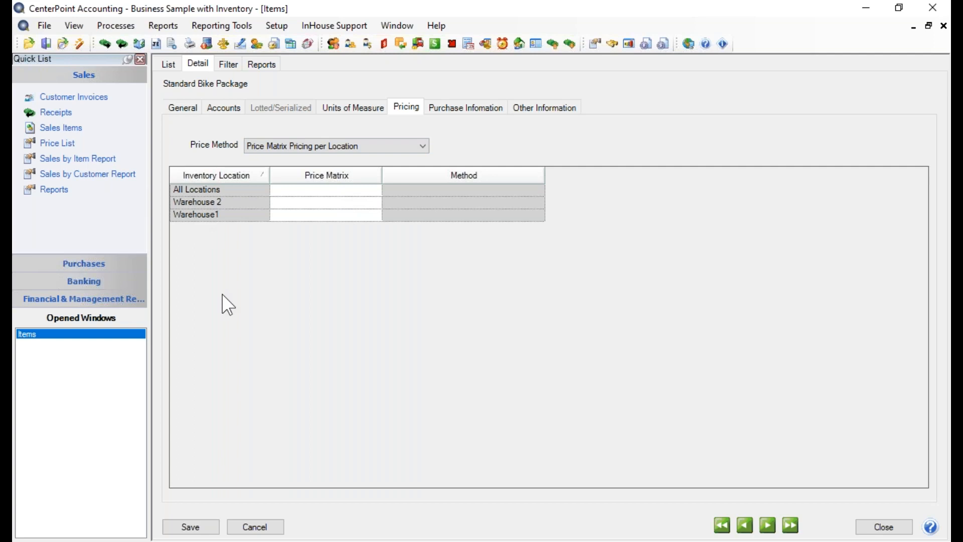
left_click(323, 190)
left_click(336, 205)
left_click(338, 216)
left_click(372, 220)
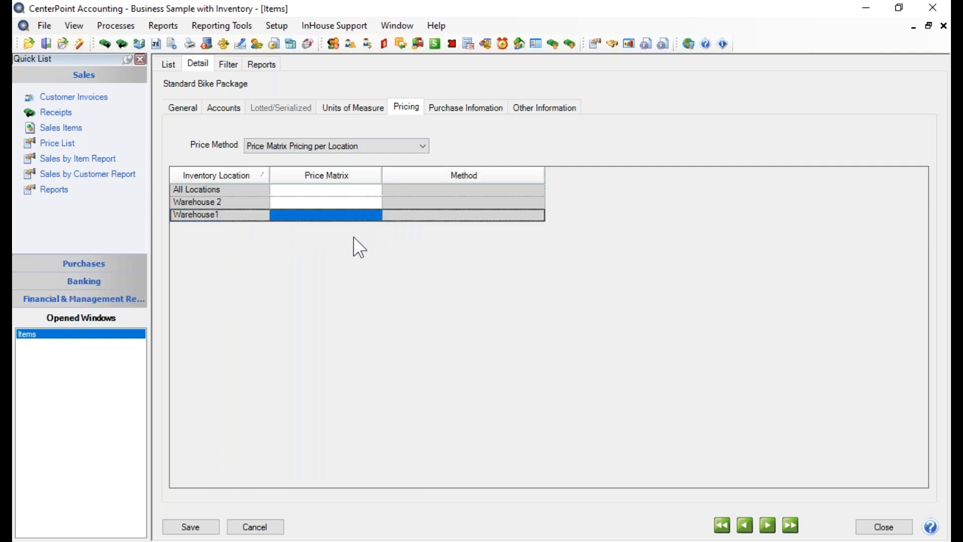
left_click(374, 218)
left_click(375, 219)
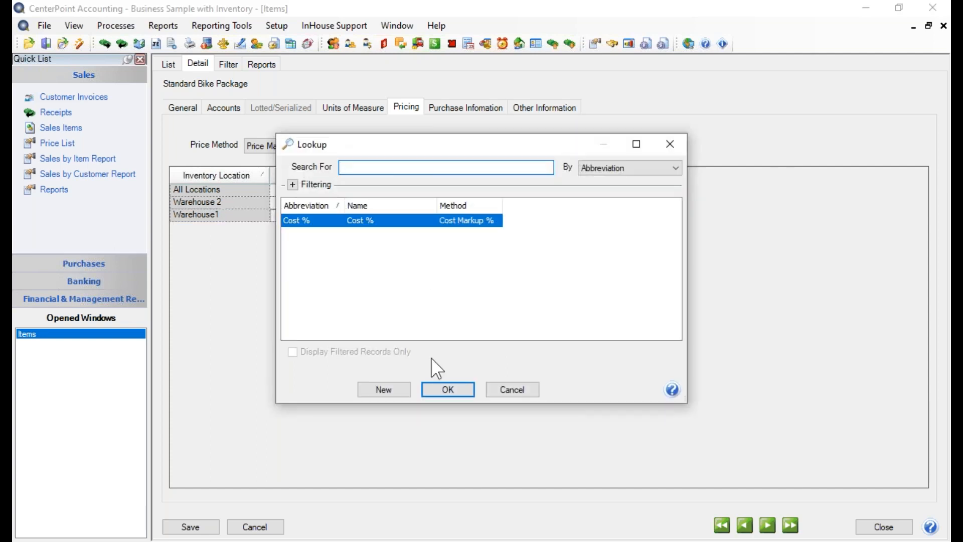
left_click(447, 389)
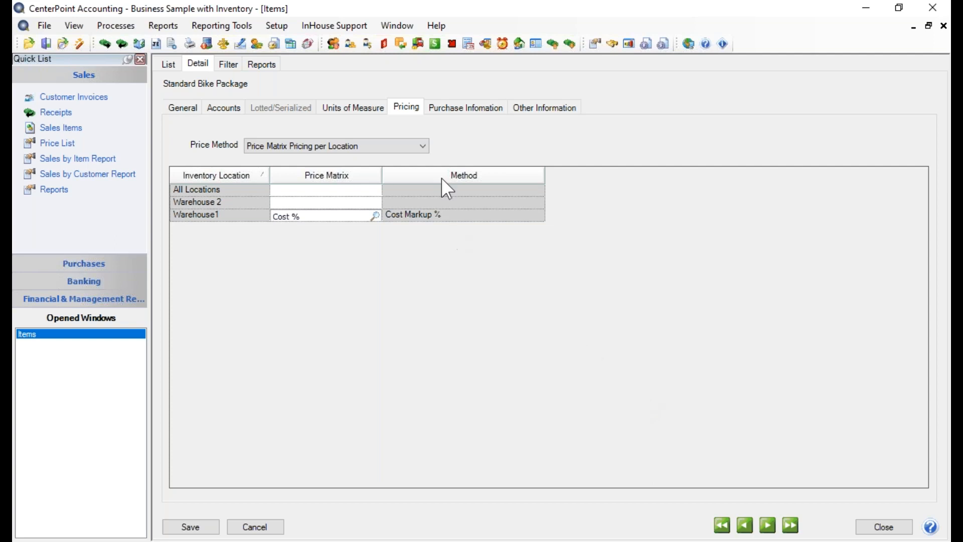
Return the price method to Price Matrix Pricing Per Item with the Cost % matrix, then save the item and close the items window
left_click(422, 144)
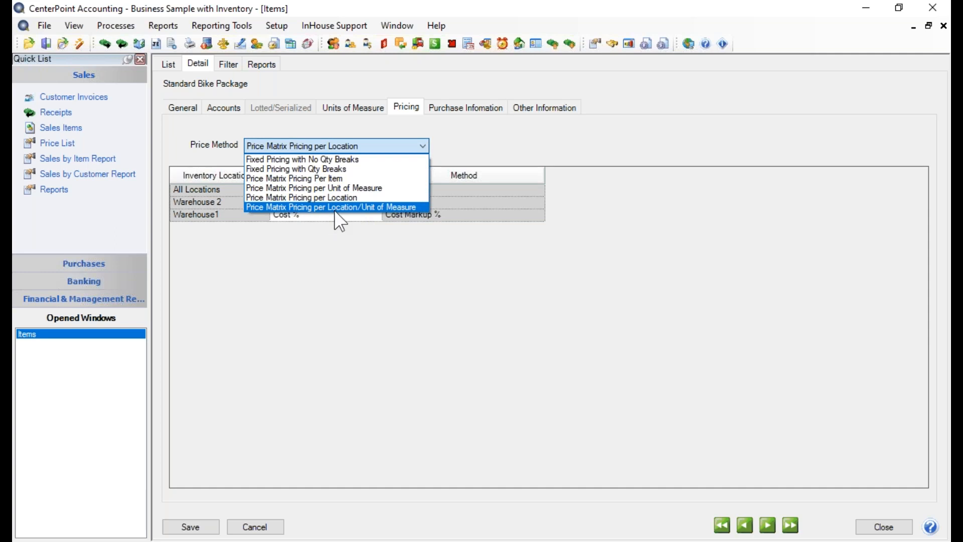
left_click(353, 314)
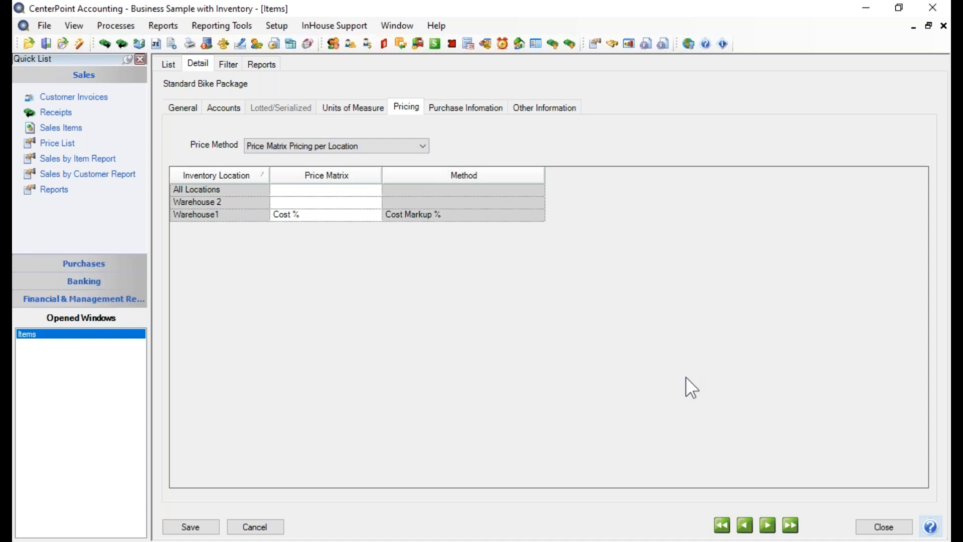
left_click(388, 143)
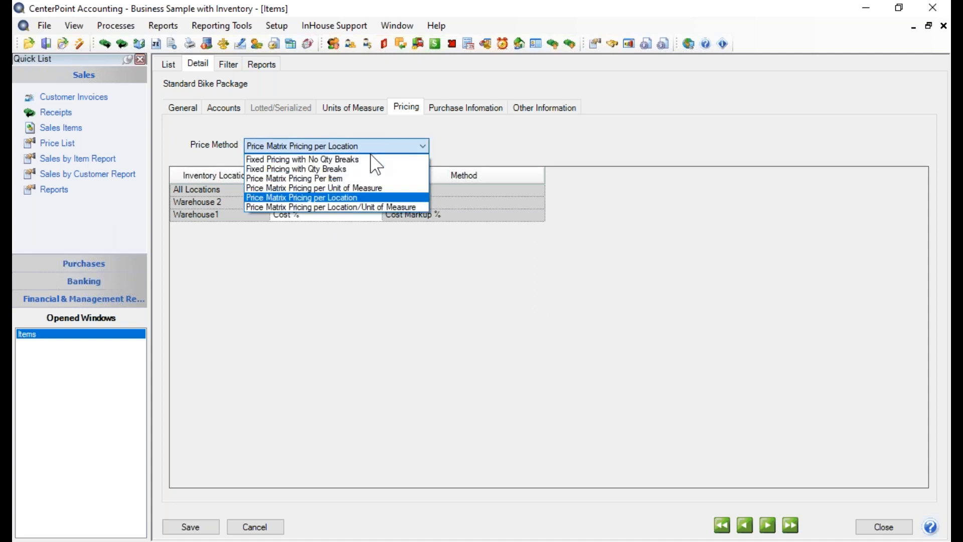
left_click(329, 180)
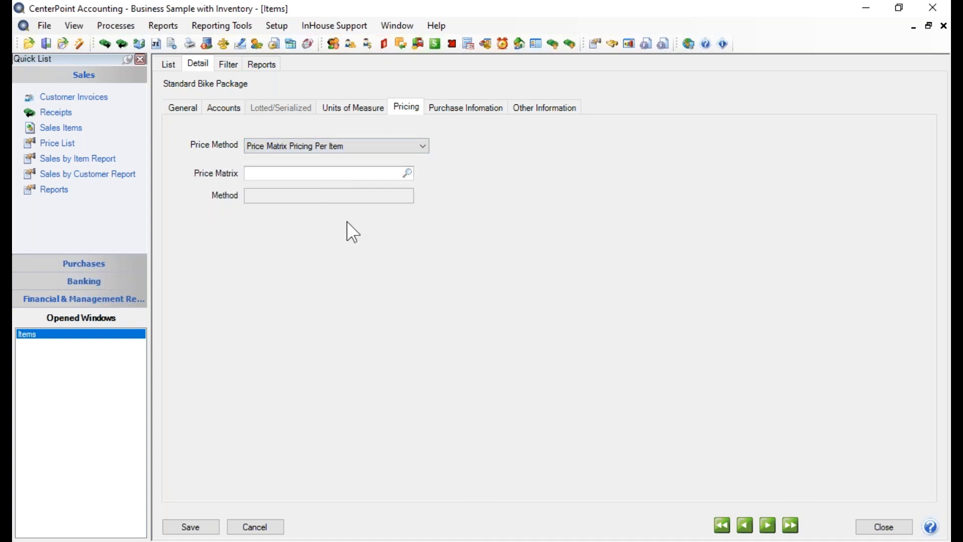
left_click(407, 173)
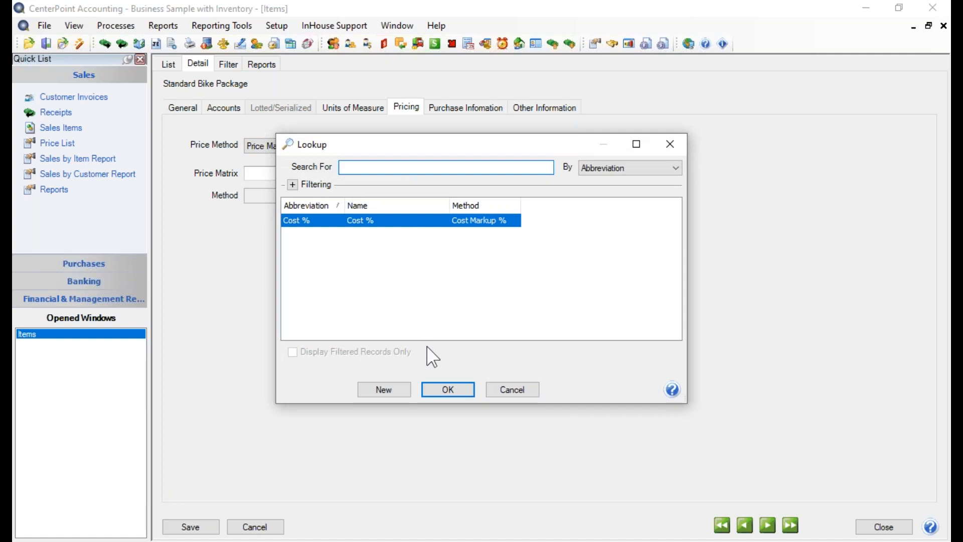
left_click(432, 386)
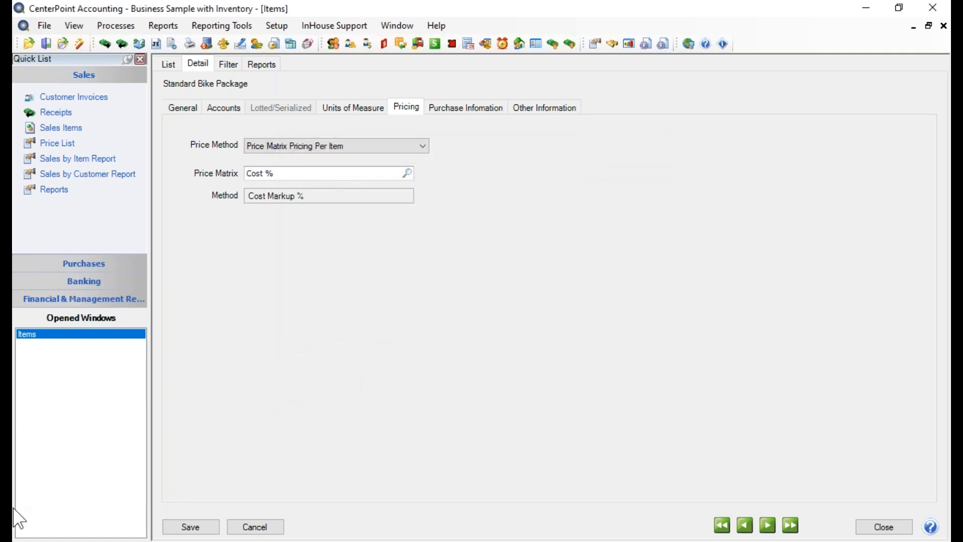
left_click(210, 525)
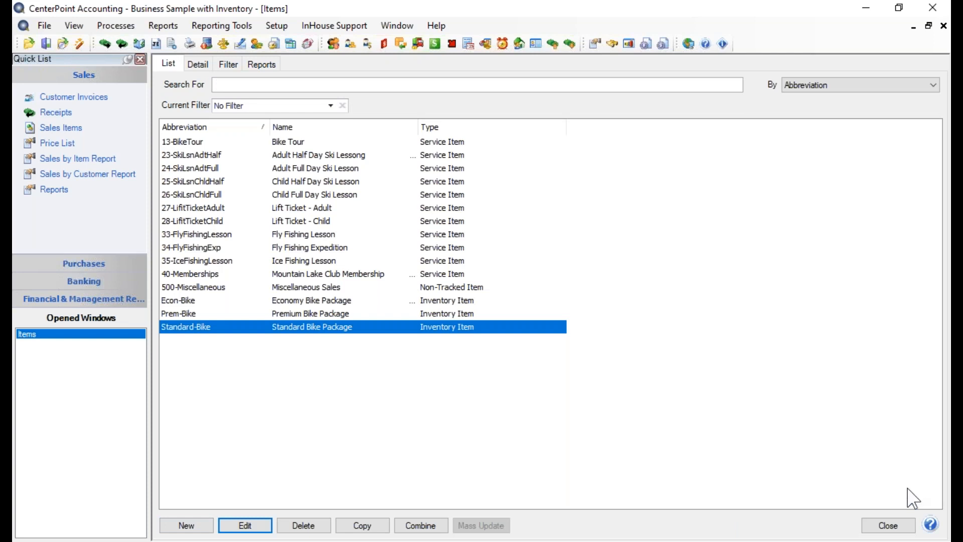
left_click(890, 525)
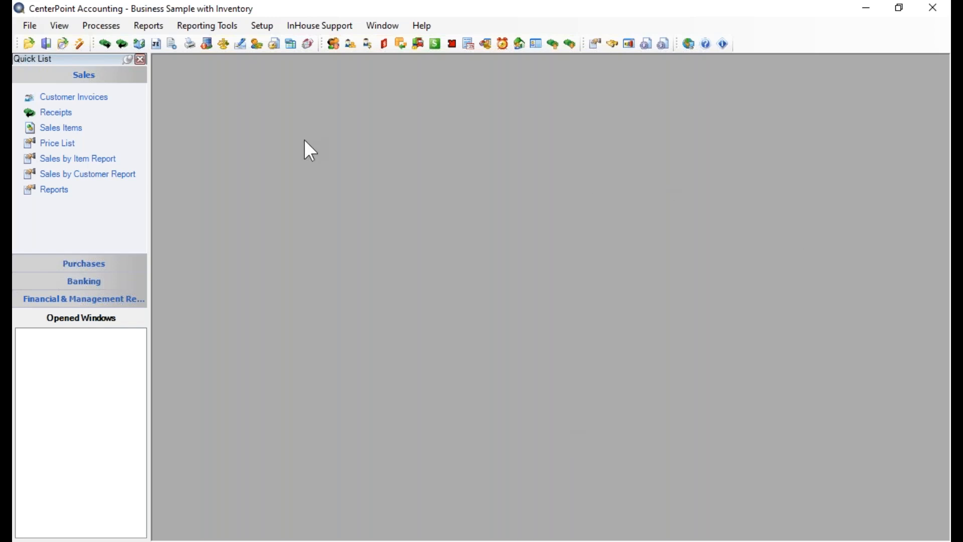
Preview the Sales Price Matrixes report from the Sales group of the Setup Lists reports
left_click(152, 29)
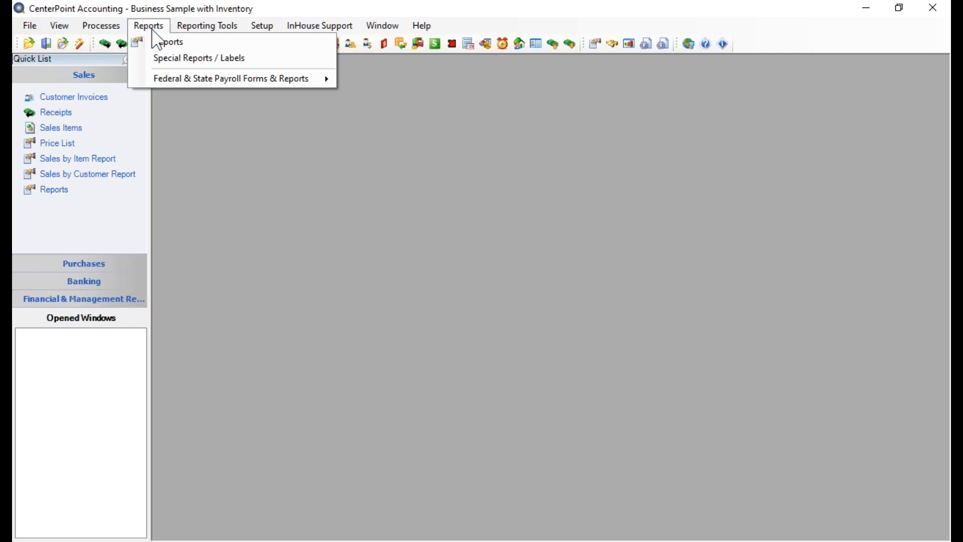
left_click(156, 41)
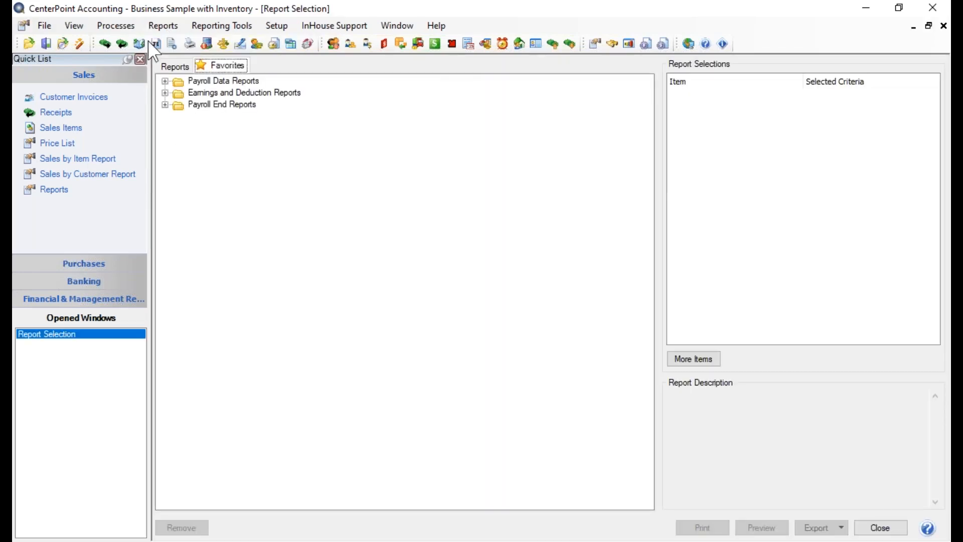
left_click(168, 66)
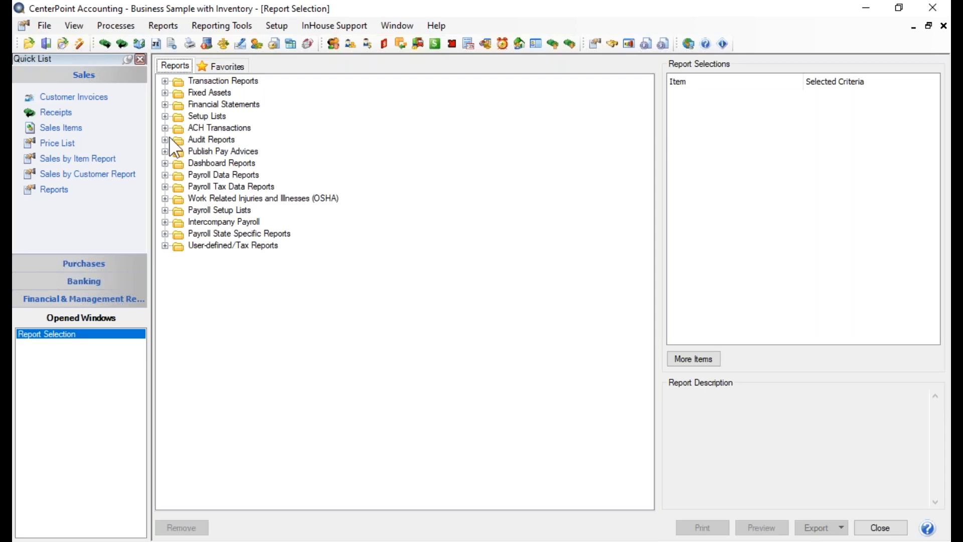
left_click(164, 116)
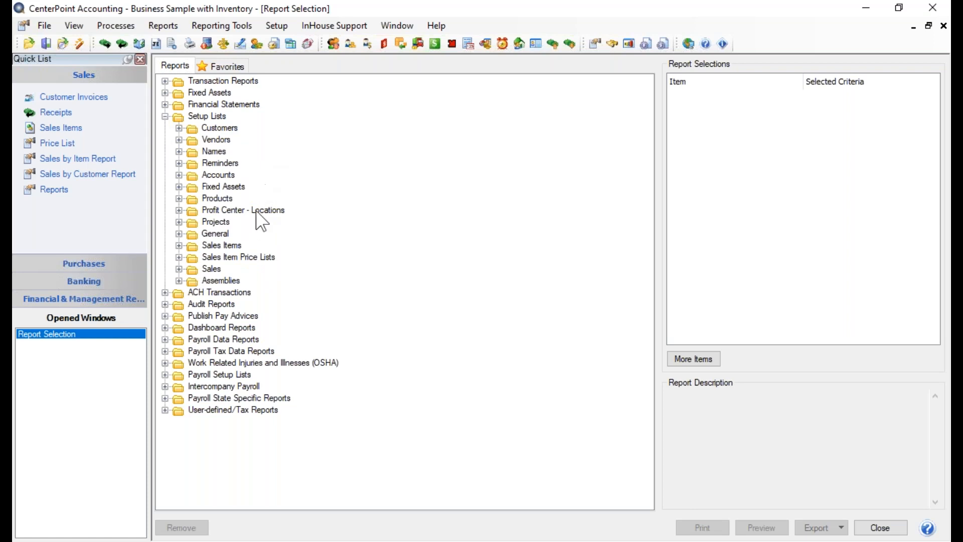
left_click(179, 270)
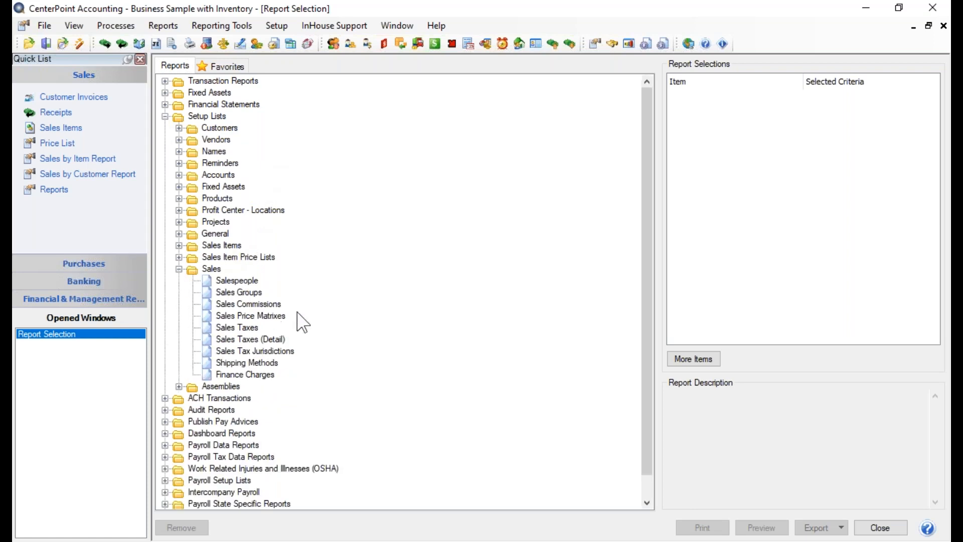
left_click(277, 317)
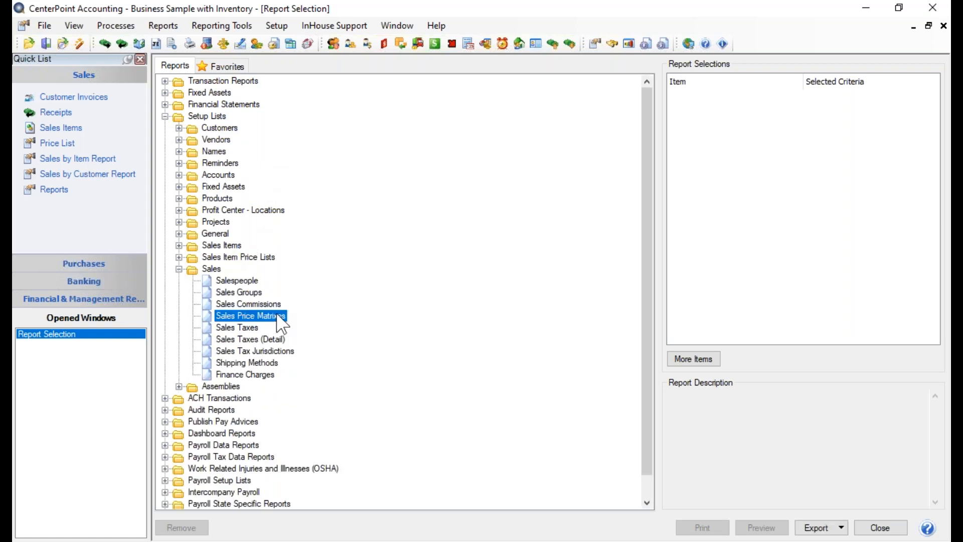
left_click(761, 527)
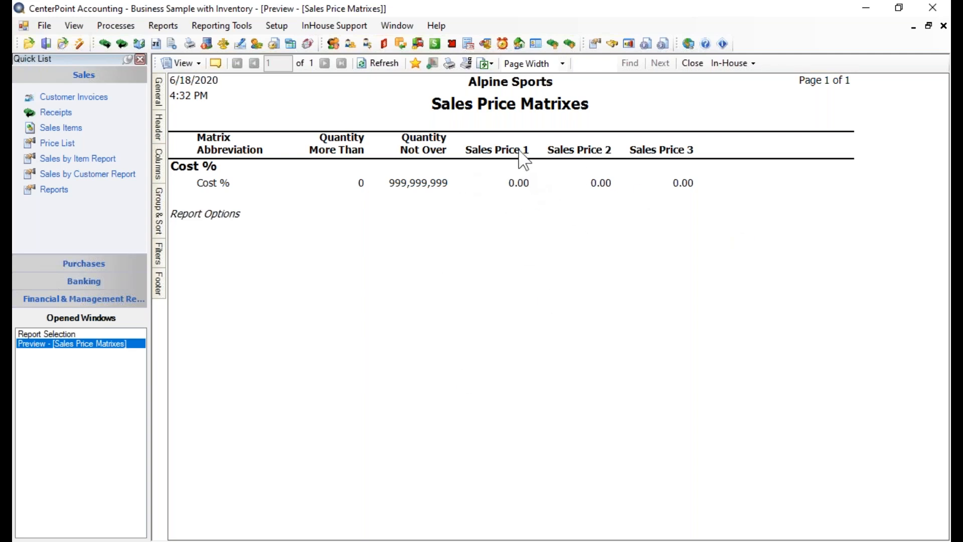
Review the report's available and selected columns, then close the Sales Price Matrixes preview
mouse_move(159, 156)
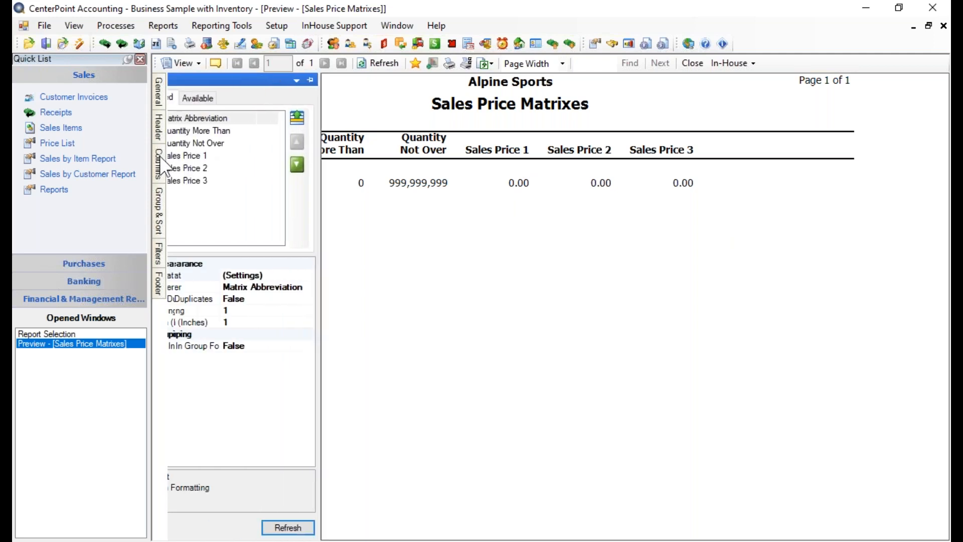
left_click(224, 95)
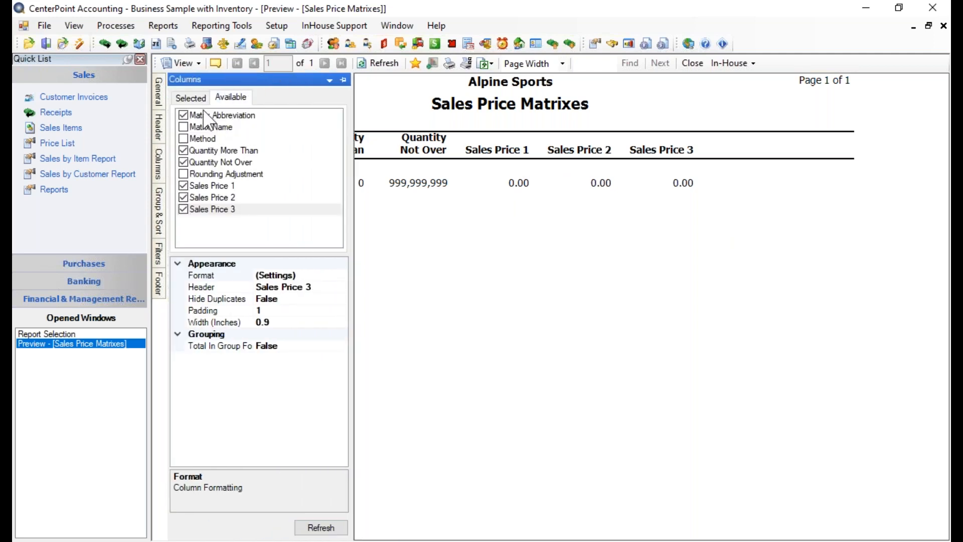
left_click(194, 95)
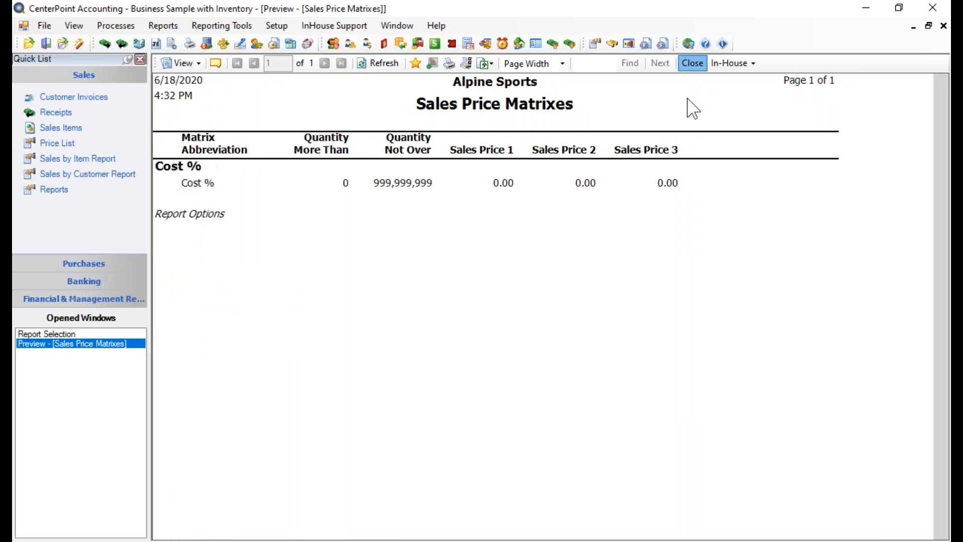
left_click(692, 63)
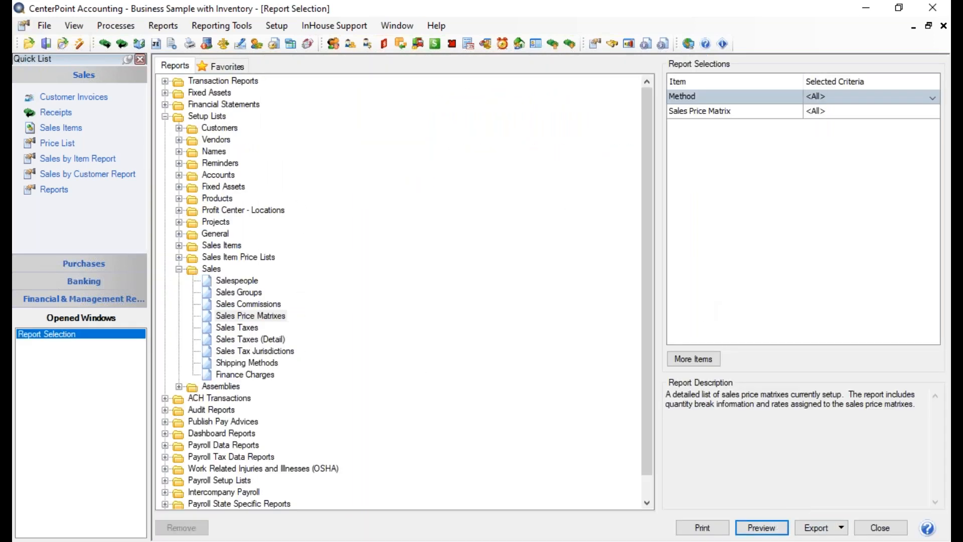